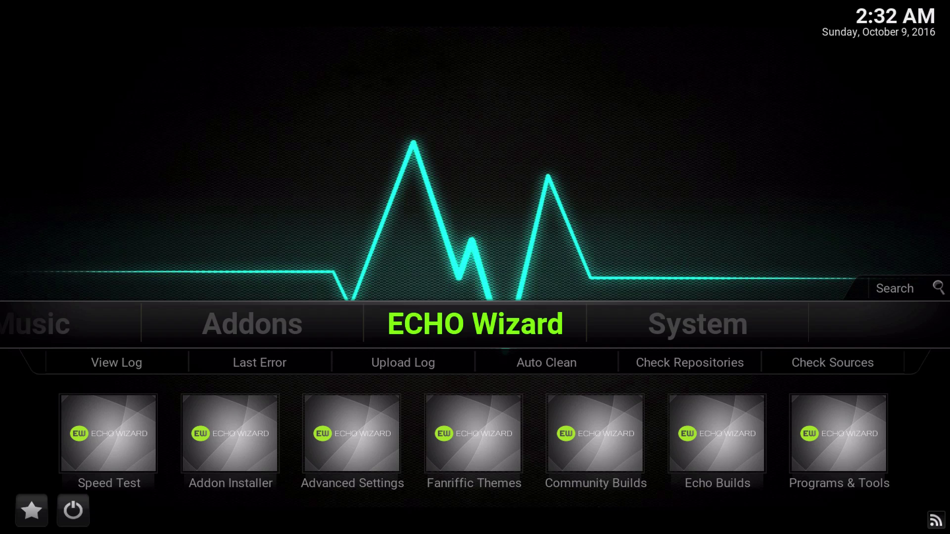
- Open ECHO Wizard and go to its BACKUP | RESTORE menu
key("Return")
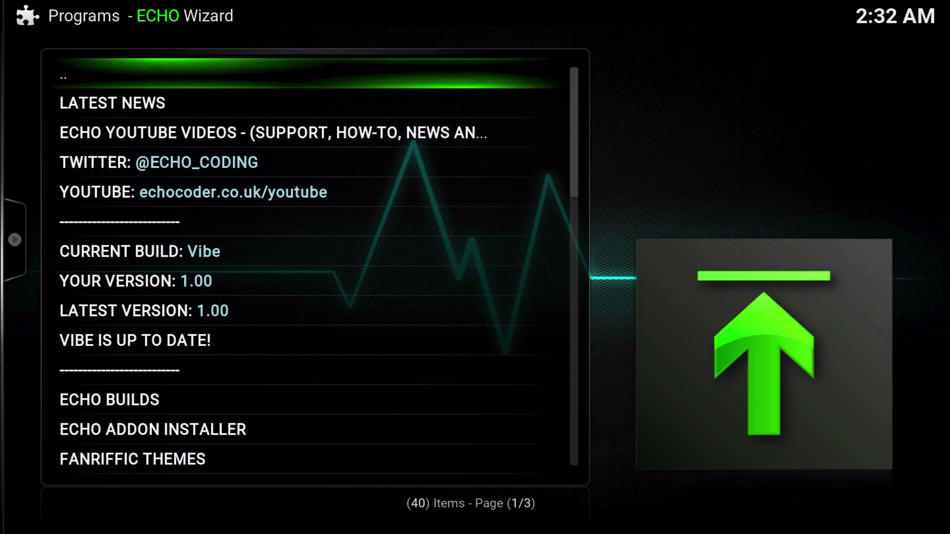
scroll(178, 329, "down", 9)
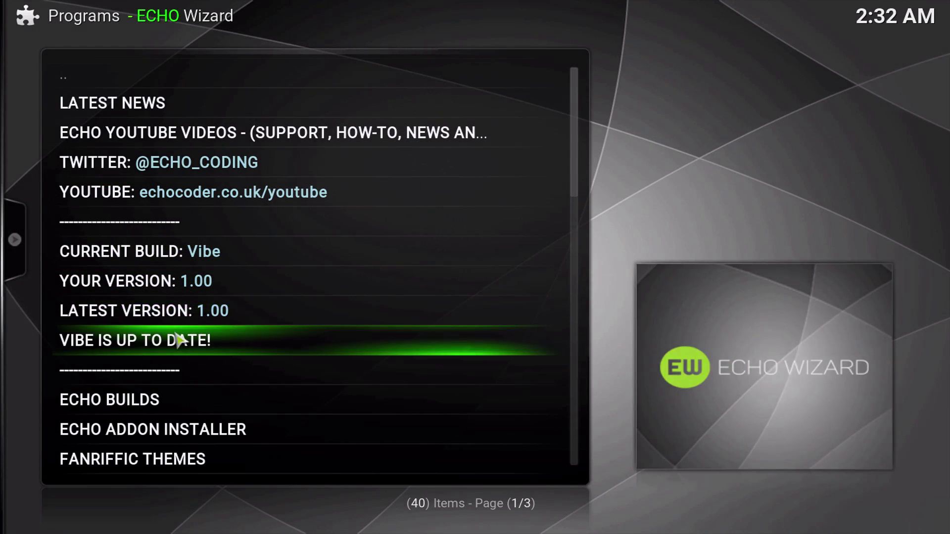
scroll(178, 339, "down", 2)
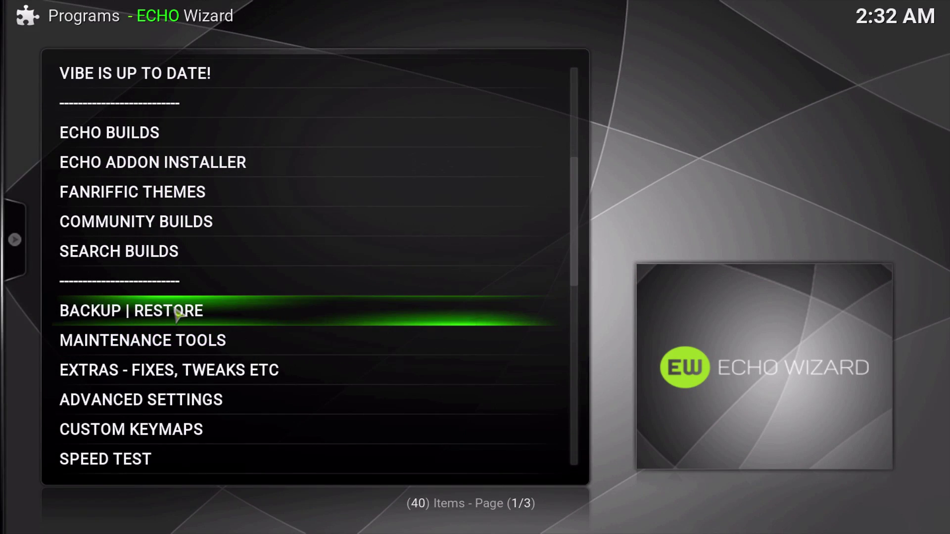
left_click(178, 312)
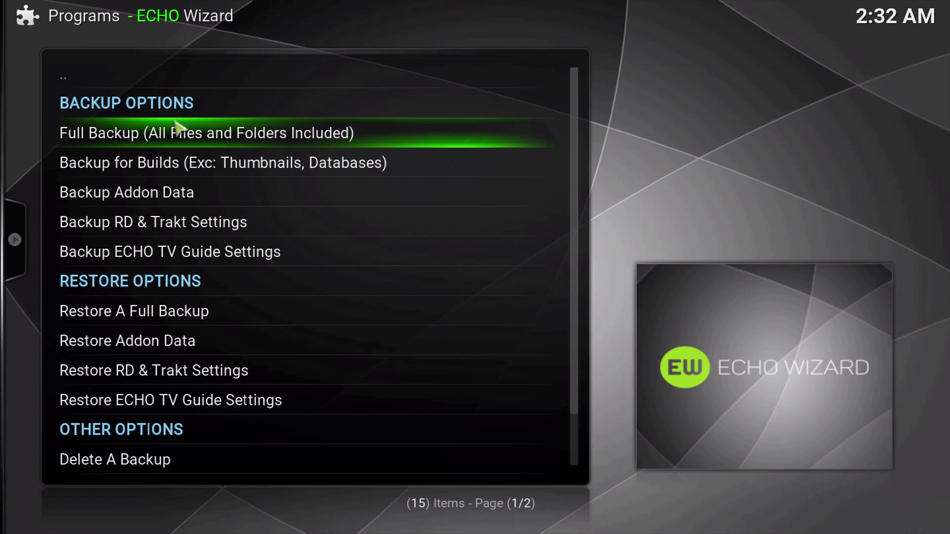
- Create a full backup named 'vibe bu'
left_click(169, 145)
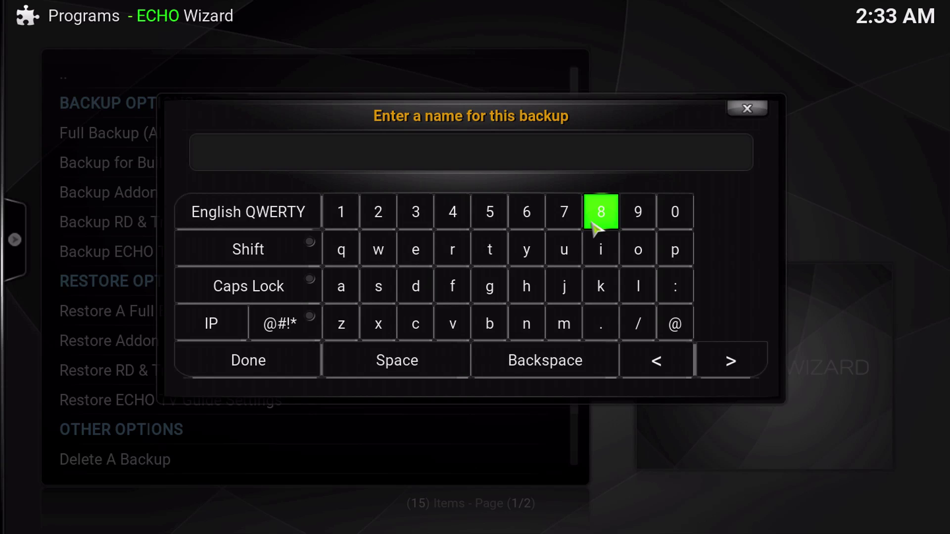
type("vibe")
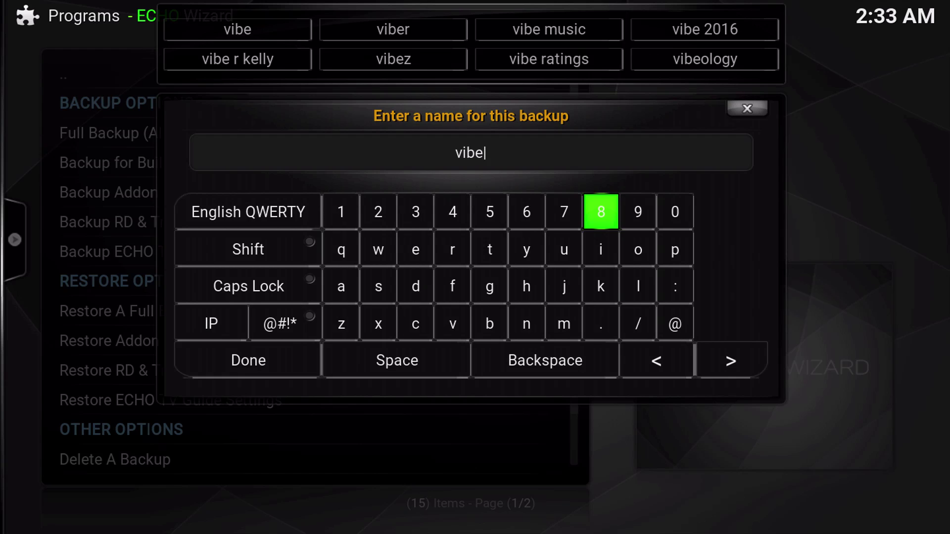
type(" bu")
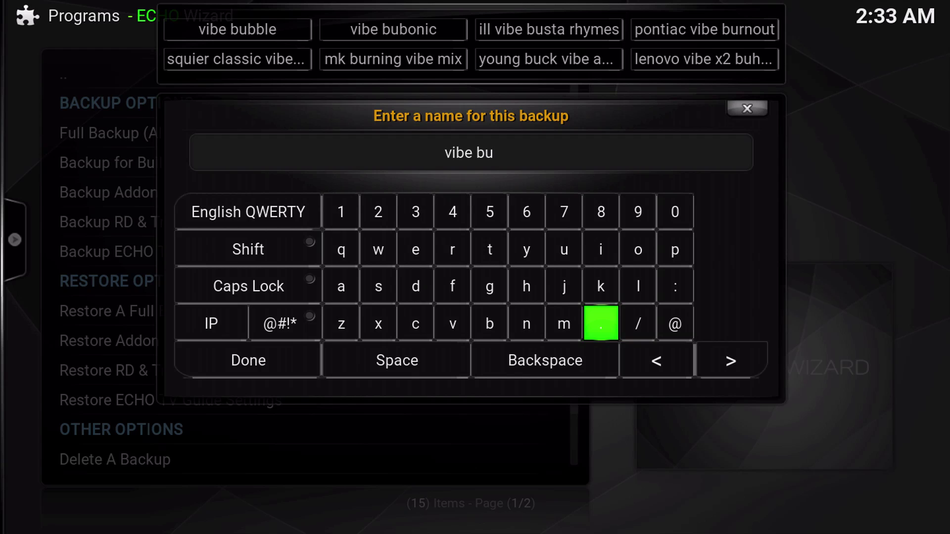
left_click(301, 371)
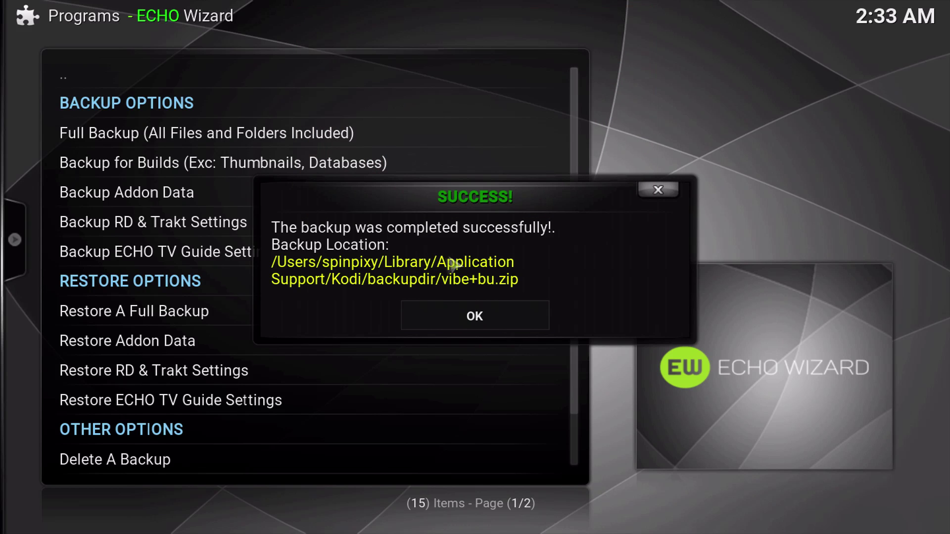
- Dismiss the success message and browse Finder to Home > Library > Application Support > Kodi > backupdir
left_click(495, 326)
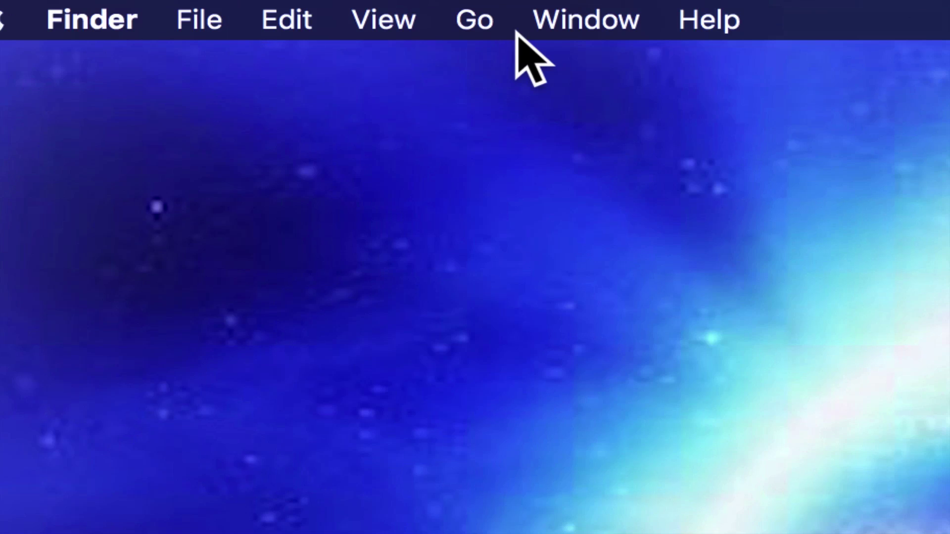
left_click(485, 9)
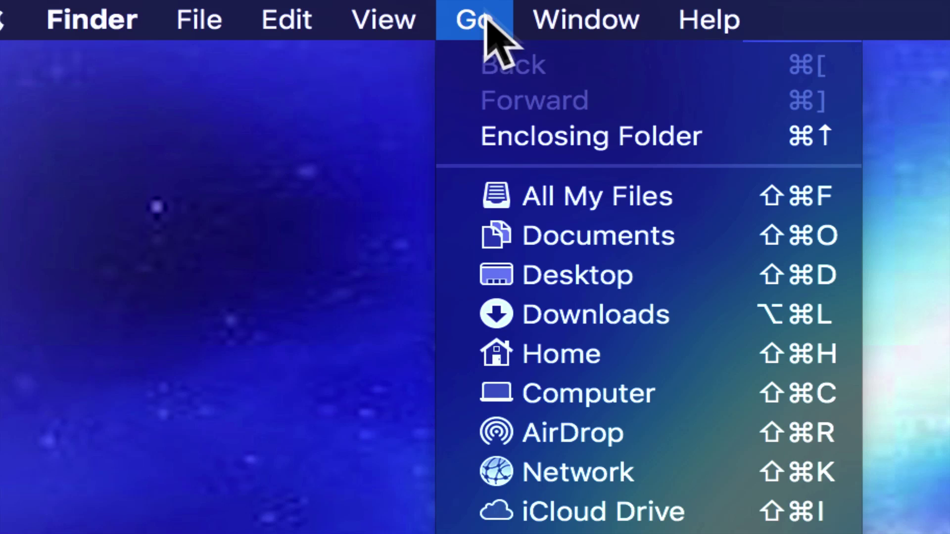
left_click(541, 353)
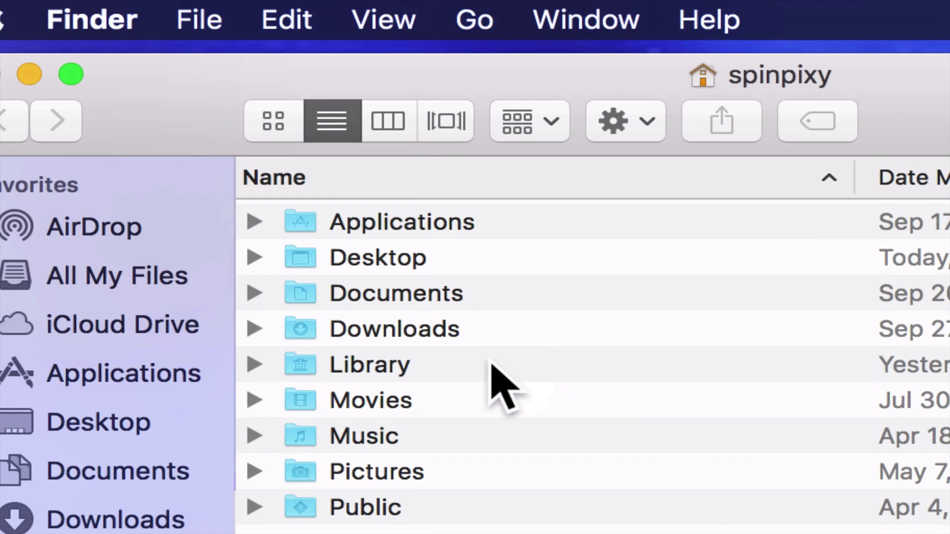
double_click(363, 364)
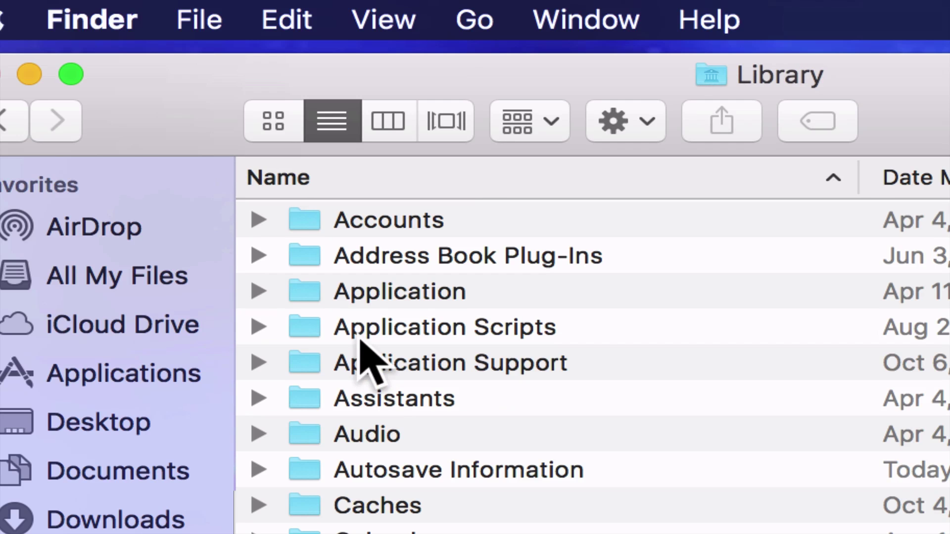
double_click(362, 365)
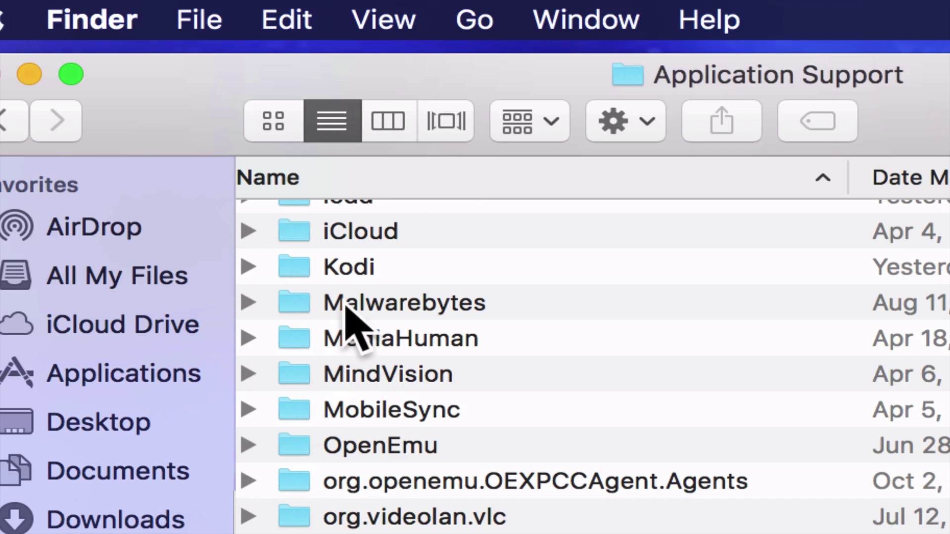
double_click(348, 268)
left_click(376, 255)
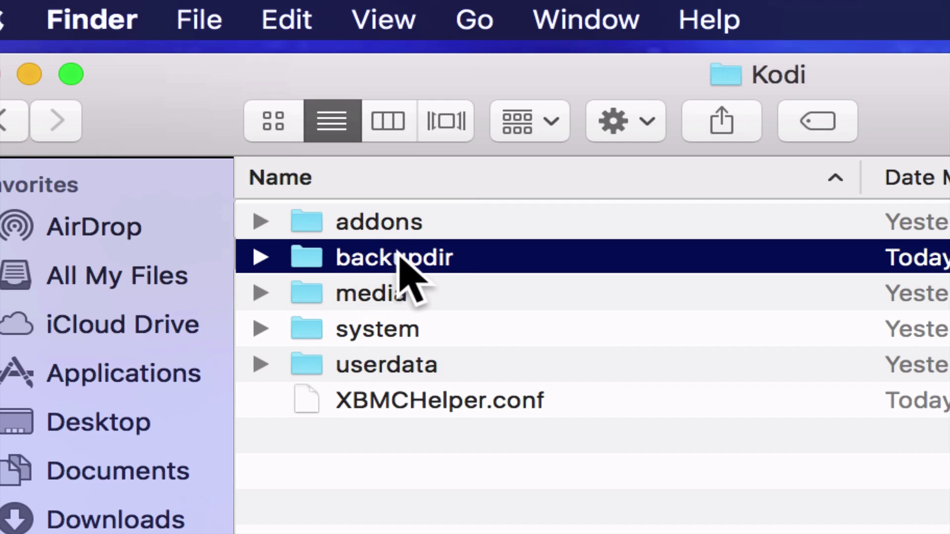
- Open backupdir and drag backup.zip out onto the desktop
double_click(399, 253)
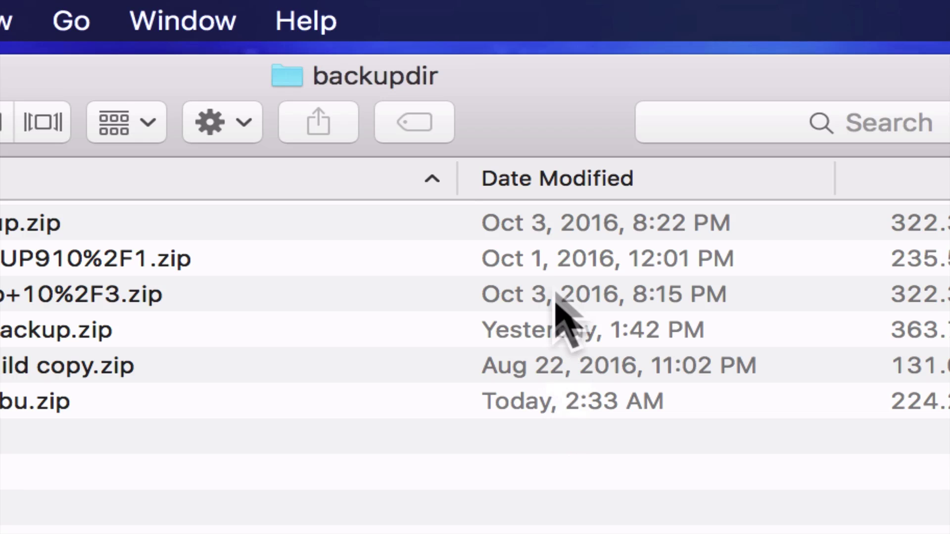
left_click(531, 227)
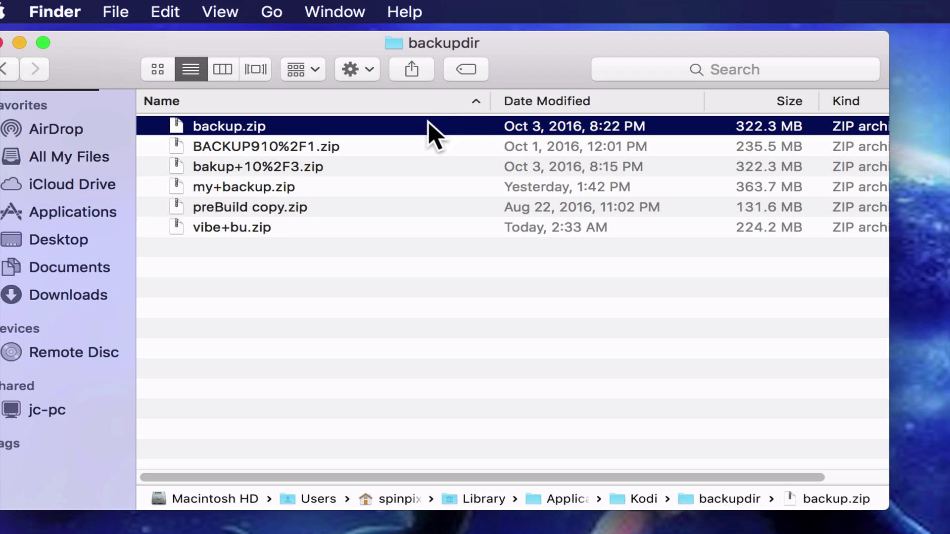
left_click_drag(432, 127, 864, 188)
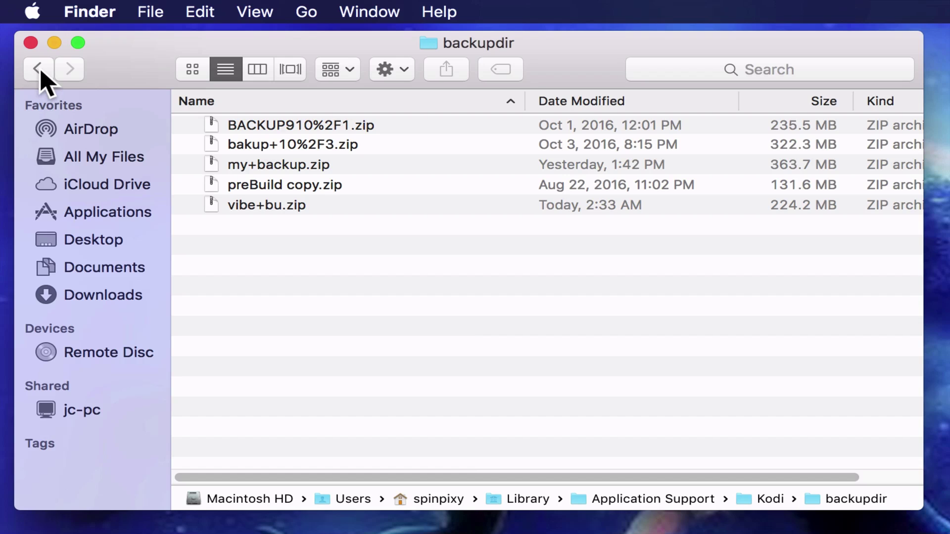
- Back in the Kodi folder, put backupdir into rename mode and confirm it unchanged
left_click(39, 71)
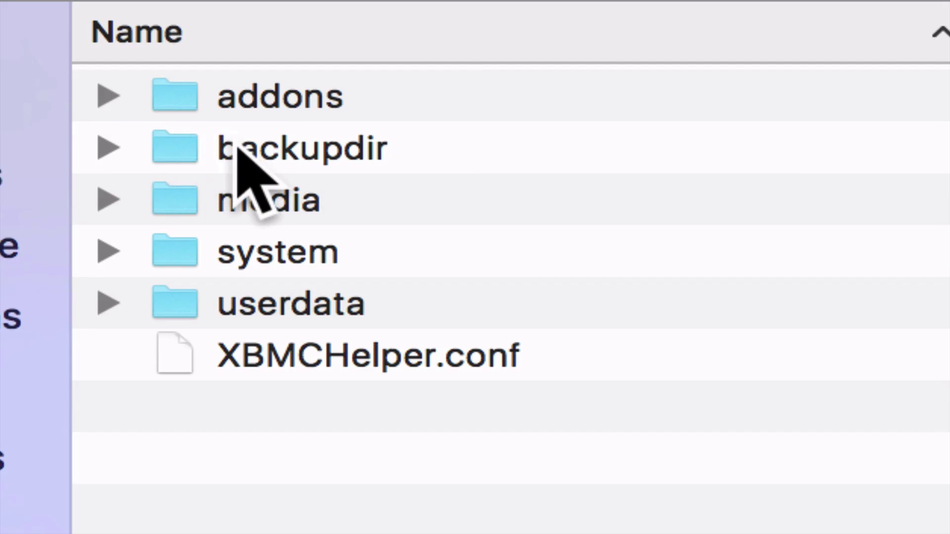
left_click(236, 147)
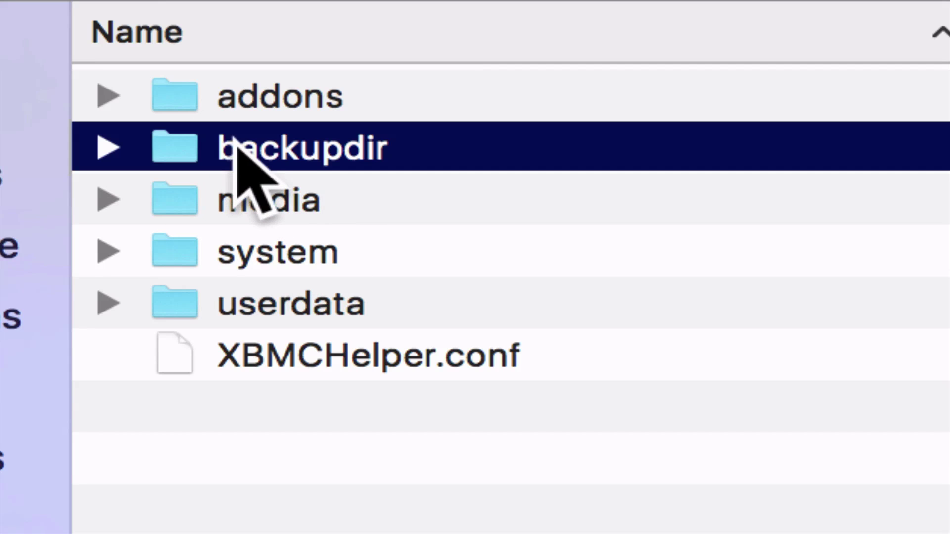
left_click(283, 143)
key("super+c")
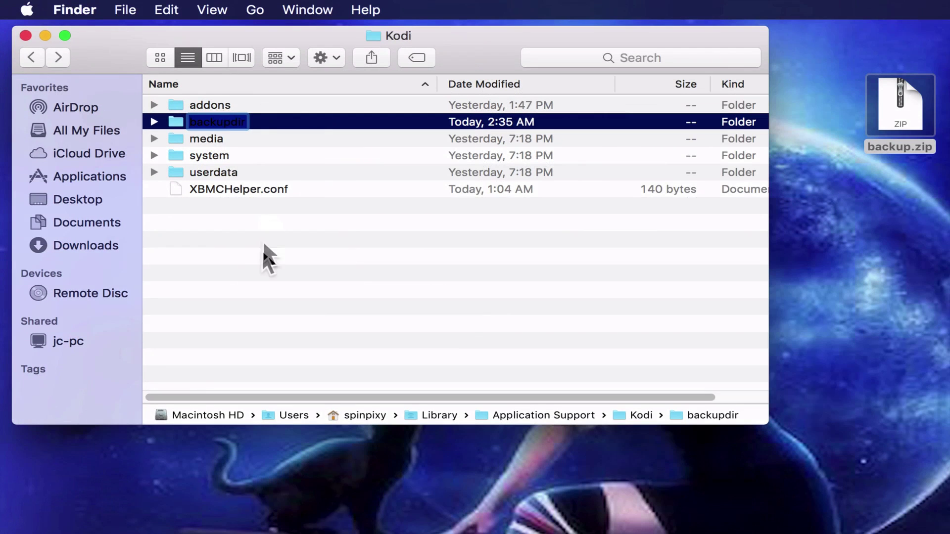
key("Return")
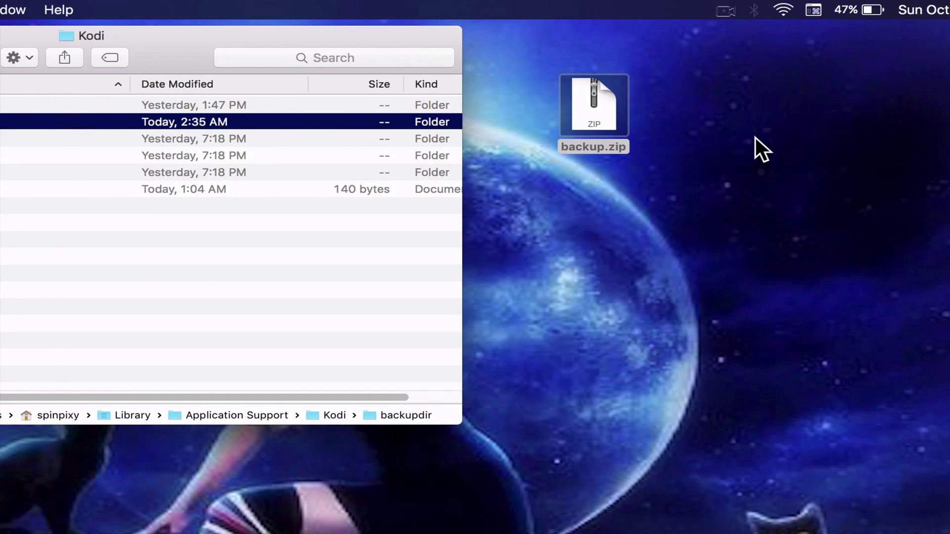
- Create a new folder on the desktop and move backup.zip into it
right_click(764, 131)
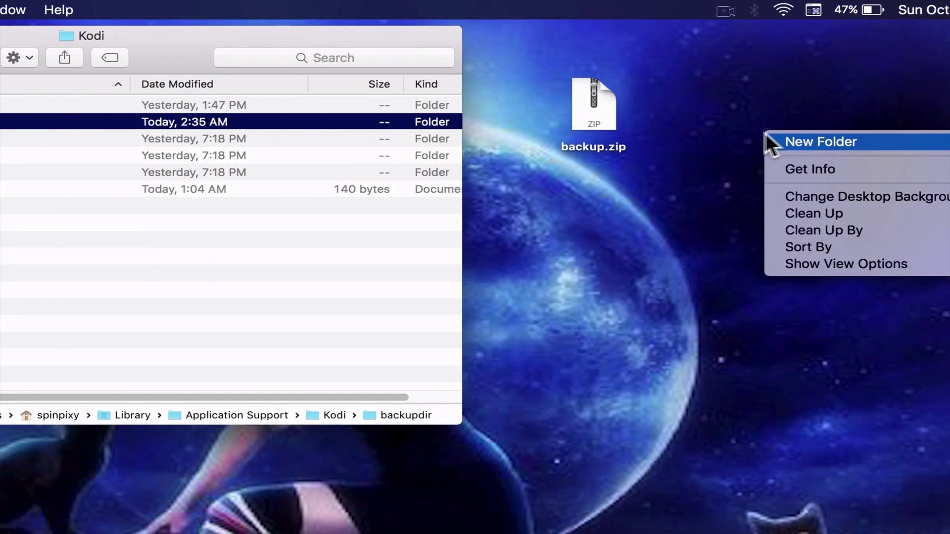
right_click(744, 125)
right_click(708, 100)
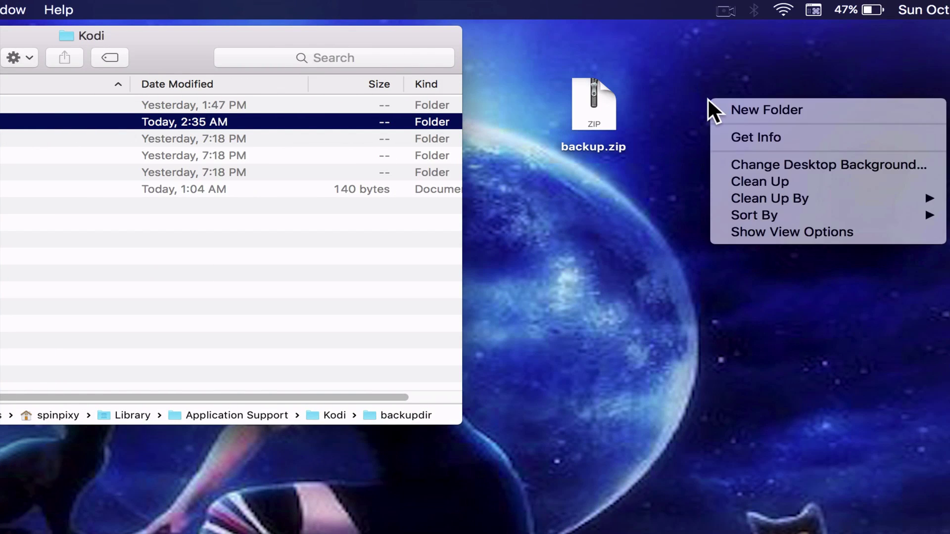
left_click(745, 104)
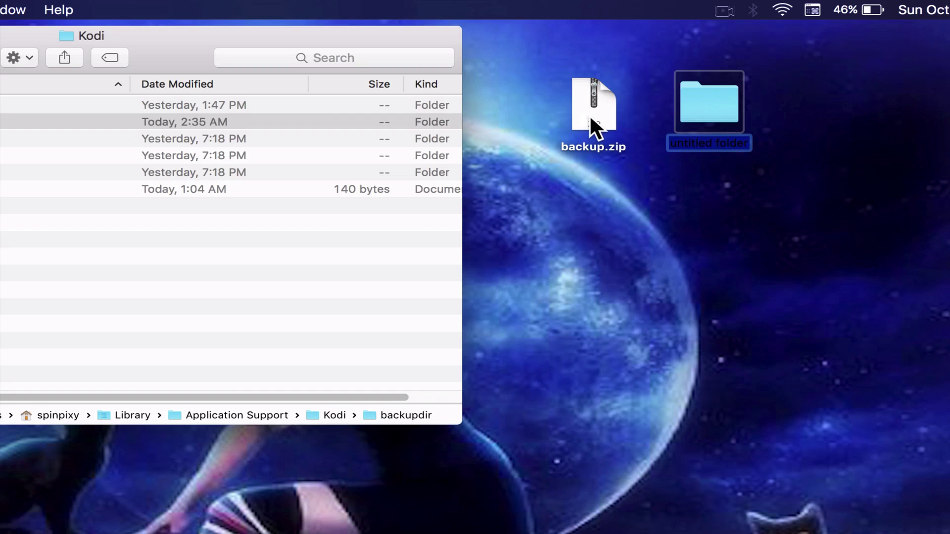
left_click_drag(590, 119, 705, 128)
left_click(696, 150)
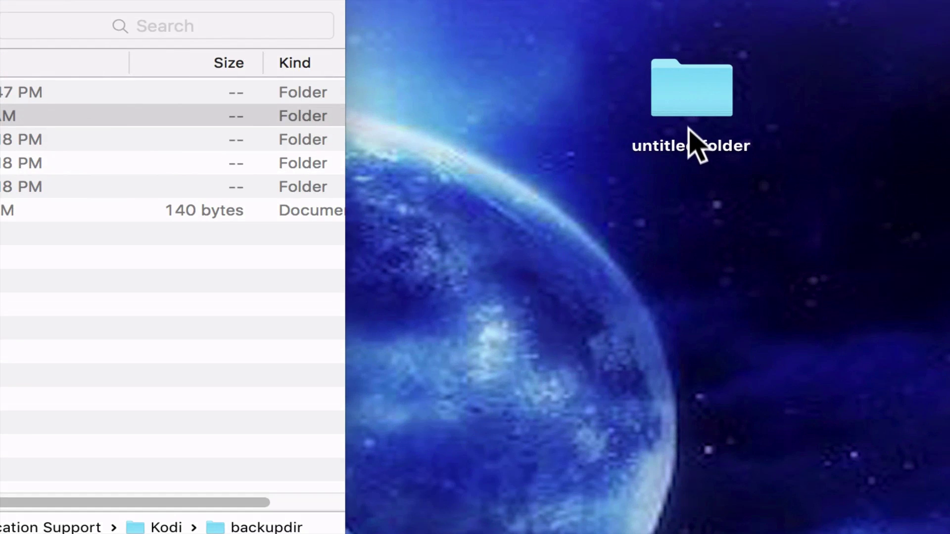
- Rename the untitled desktop folder to backupdir
left_click(686, 139)
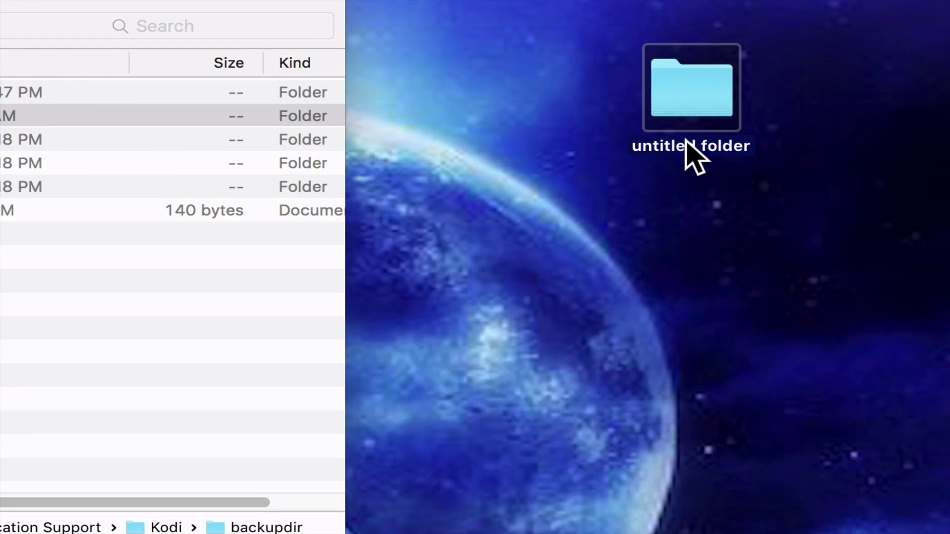
left_click(687, 142)
key("BackSpace")
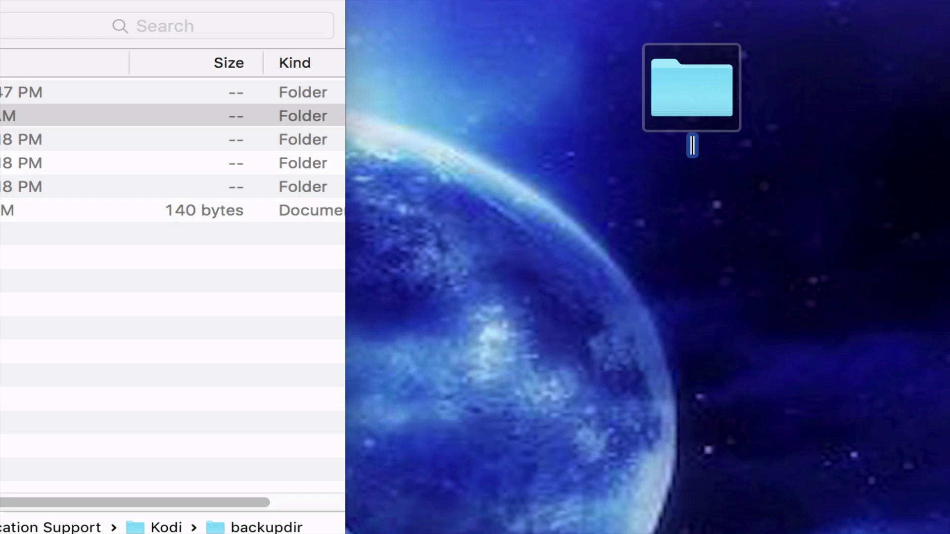
key("super+v")
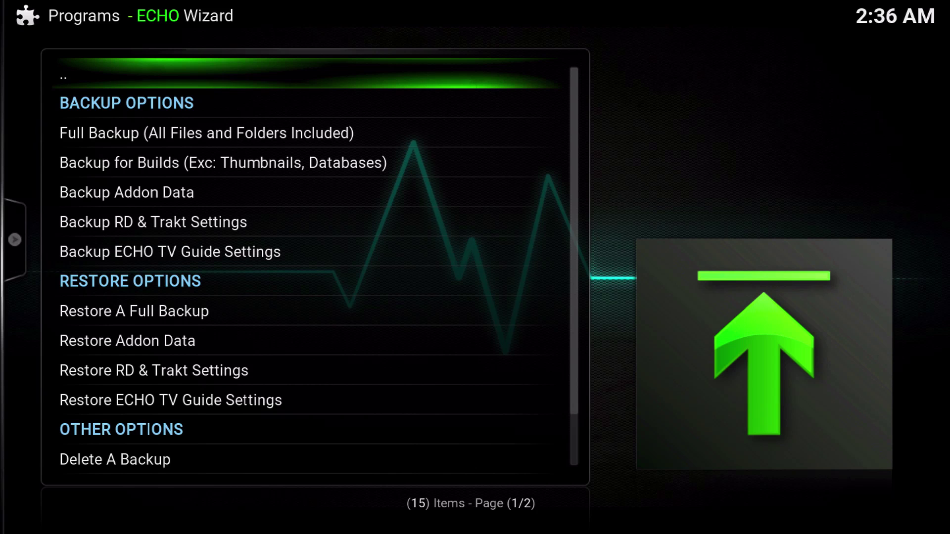
- Return to the ECHO Wizard main menu and open Maintenance Tools at the list's end
left_click(138, 77)
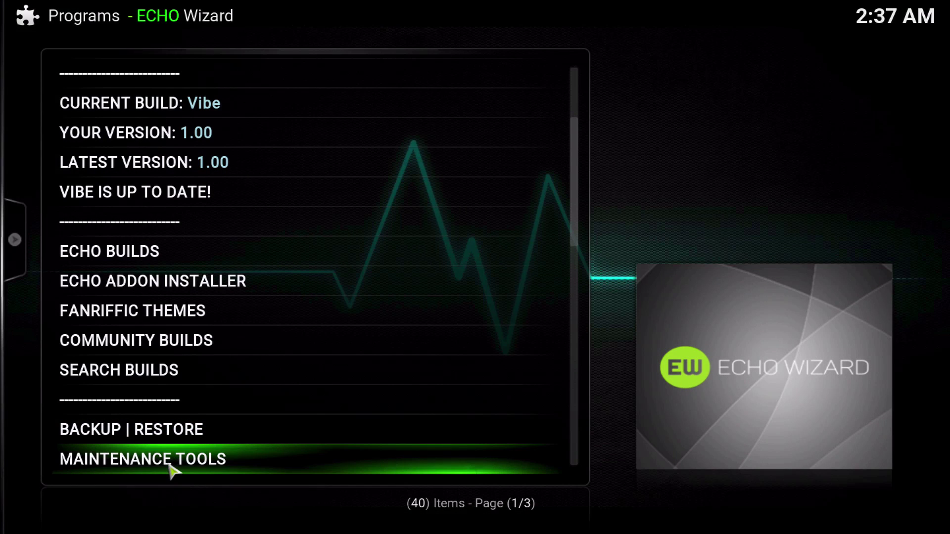
left_click(170, 470)
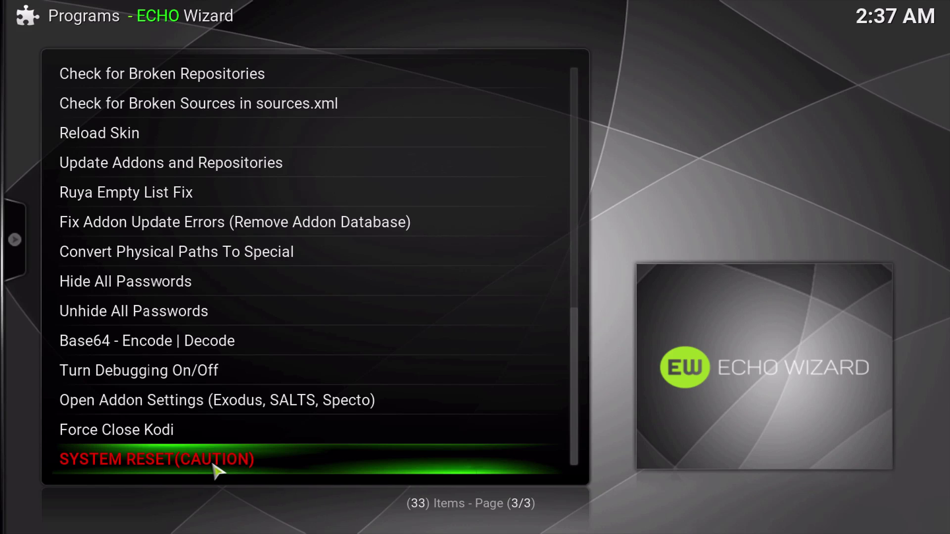
key("Down")
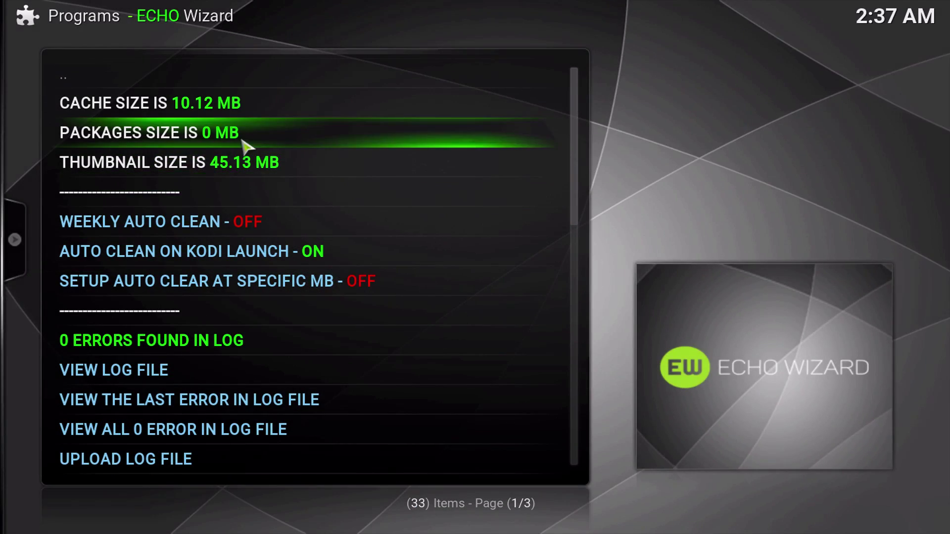
key("Up")
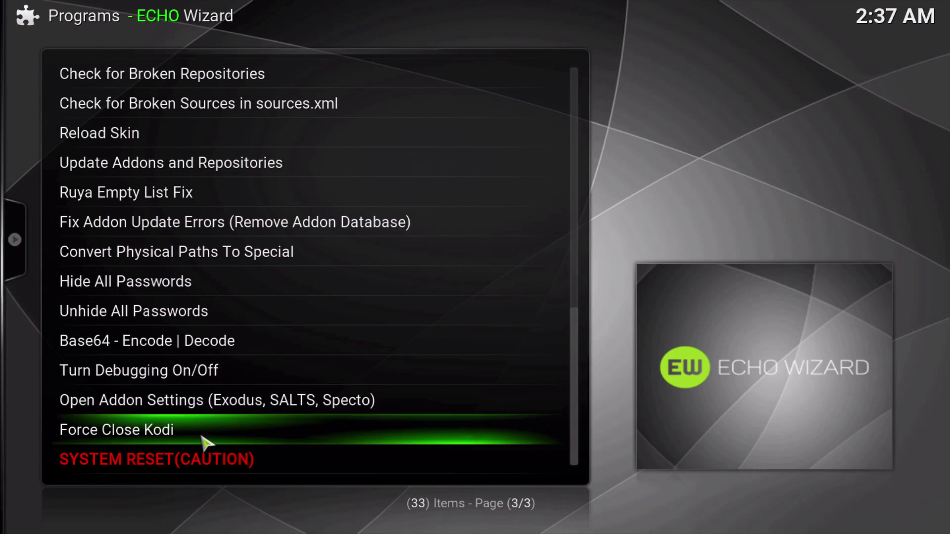
- Run SYSTEM RESET (CAUTION) and confirm it
left_click(202, 463)
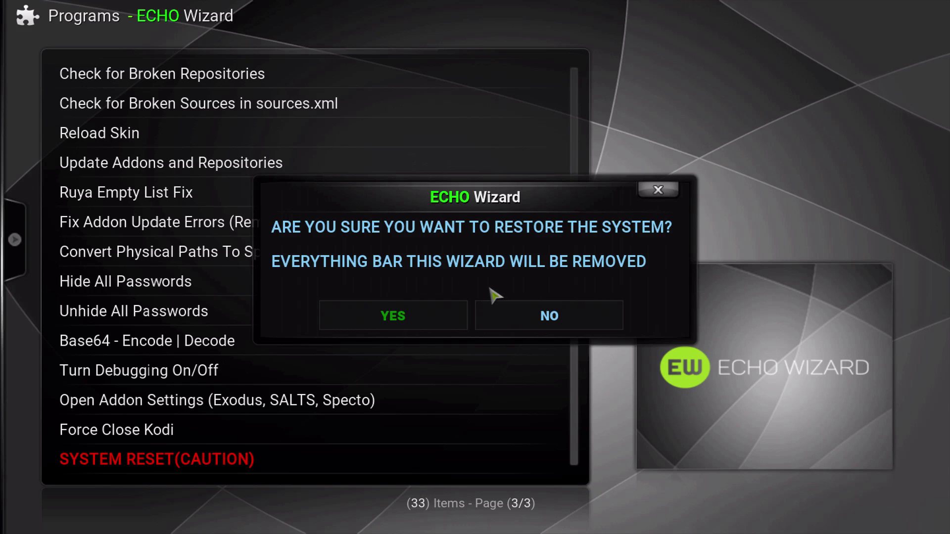
left_click(444, 313)
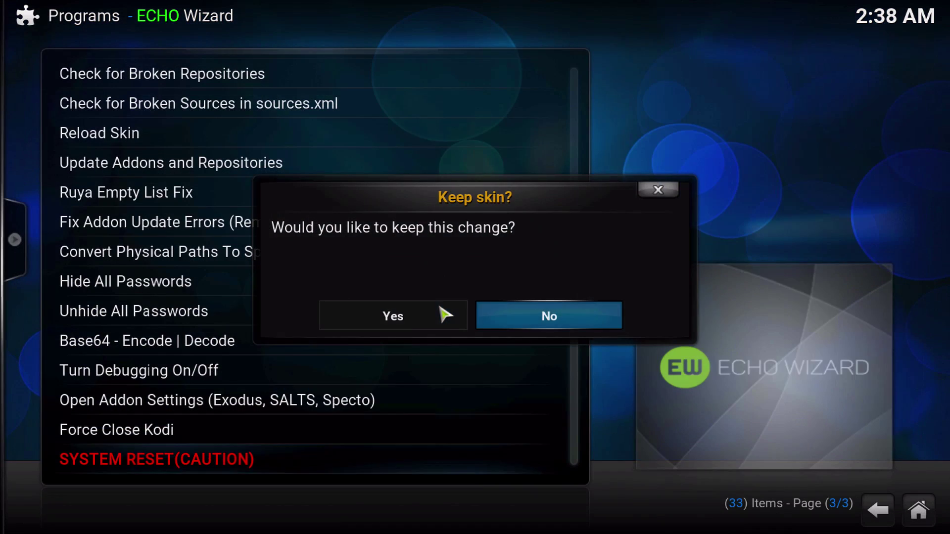
left_click(443, 313)
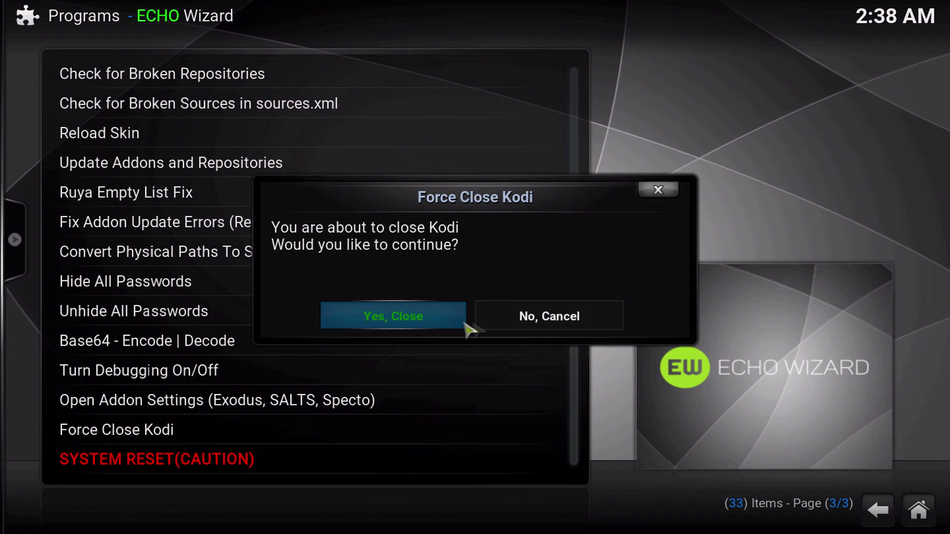
left_click(423, 319)
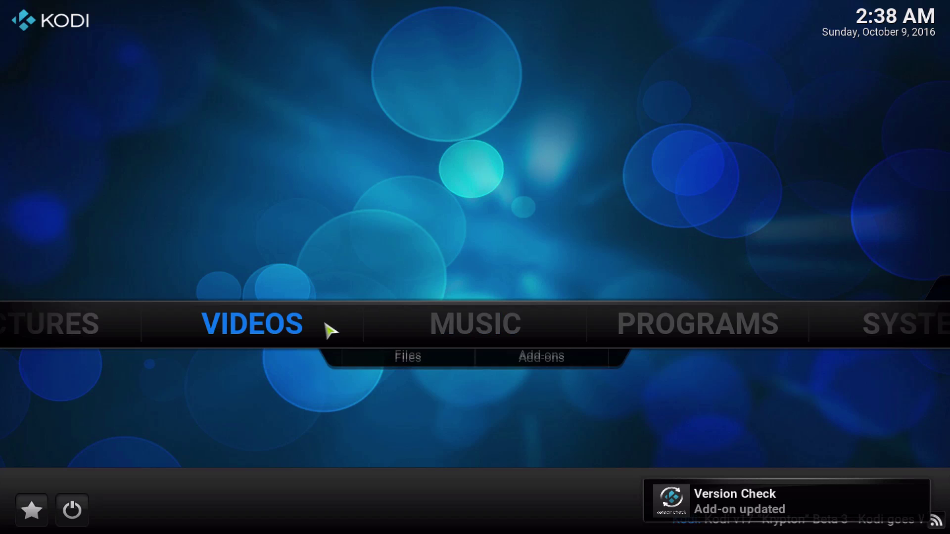
left_click(258, 327)
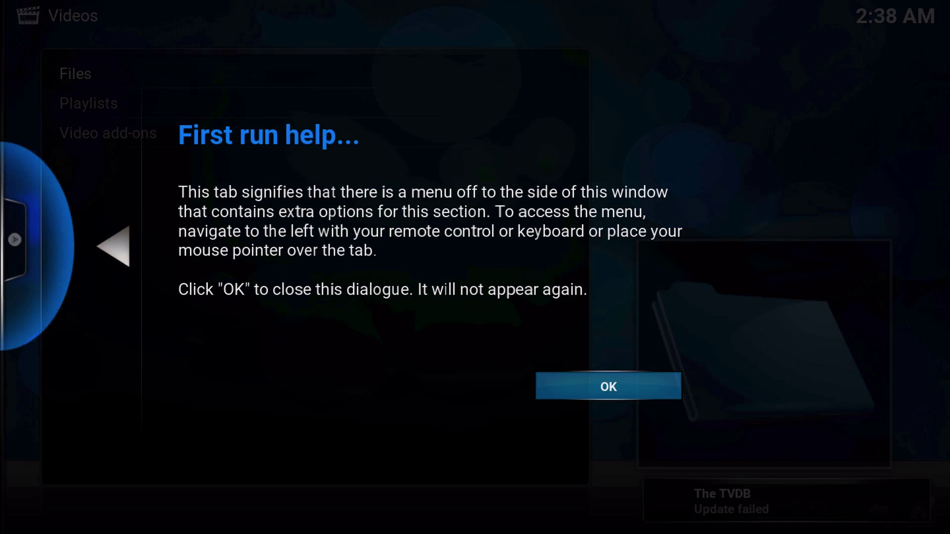
key("Return")
key("Down")
key("Down")
key("Up")
key("Up")
key("Return")
key("Escape")
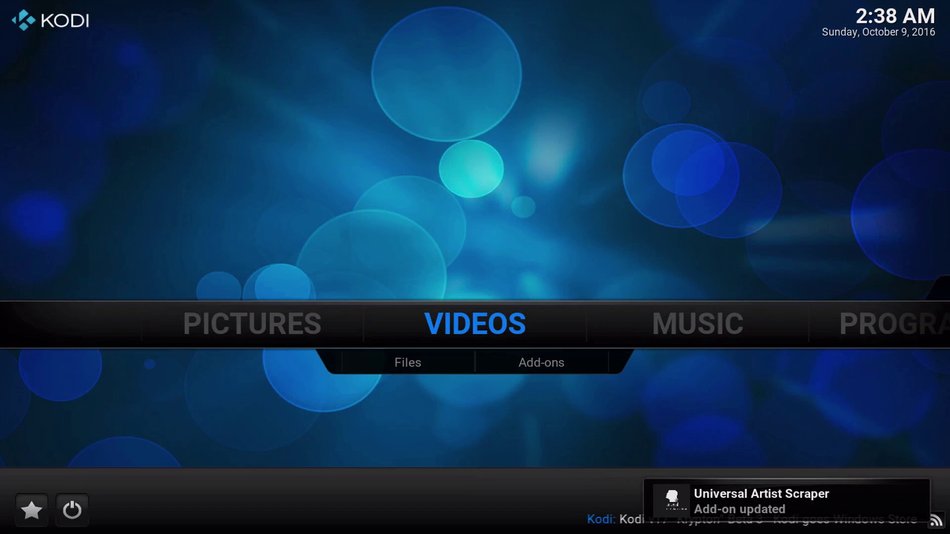
key("Return")
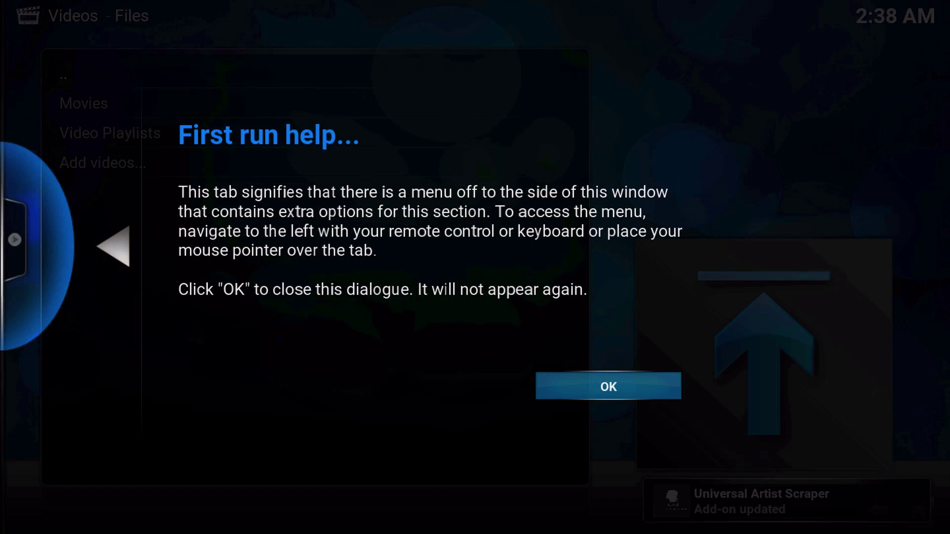
key("Return")
key("Down")
key("Down")
key("Down")
key("Return")
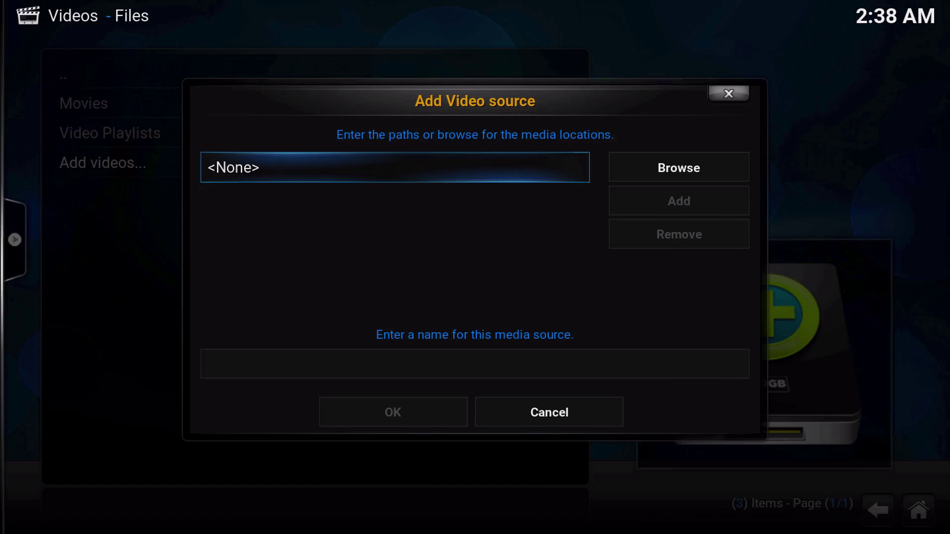
key("Escape")
key("Escape")
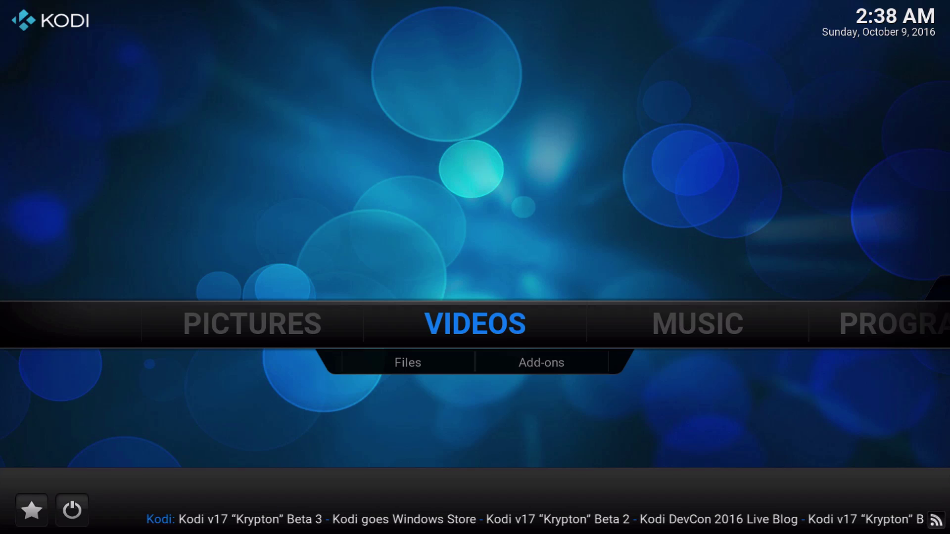
- Open the Programs add-ons and dismiss the first-run help notice
key("Right")
key("Right")
key("Return")
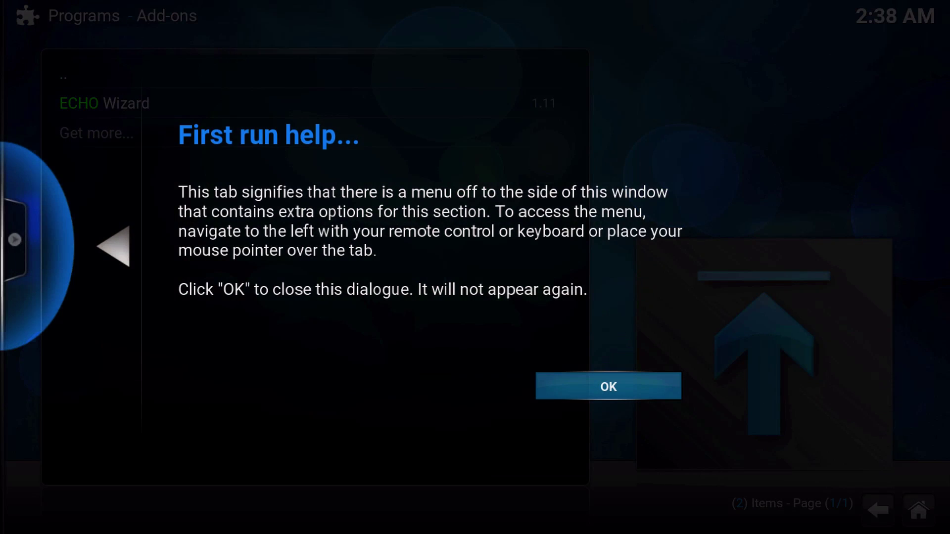
key("Return")
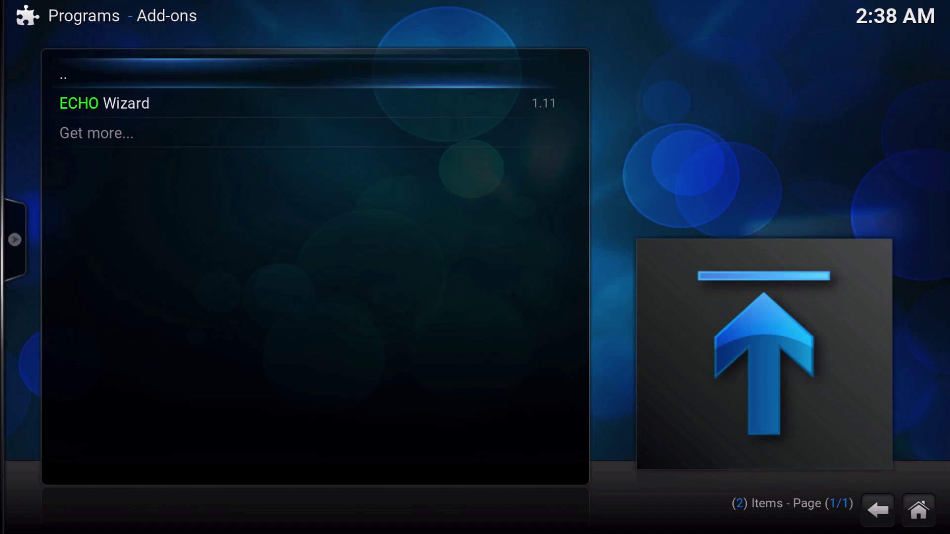
- Switch the add-on view to Thumbnail and open ECHO Wizard's menu
key("Down")
key("Left")
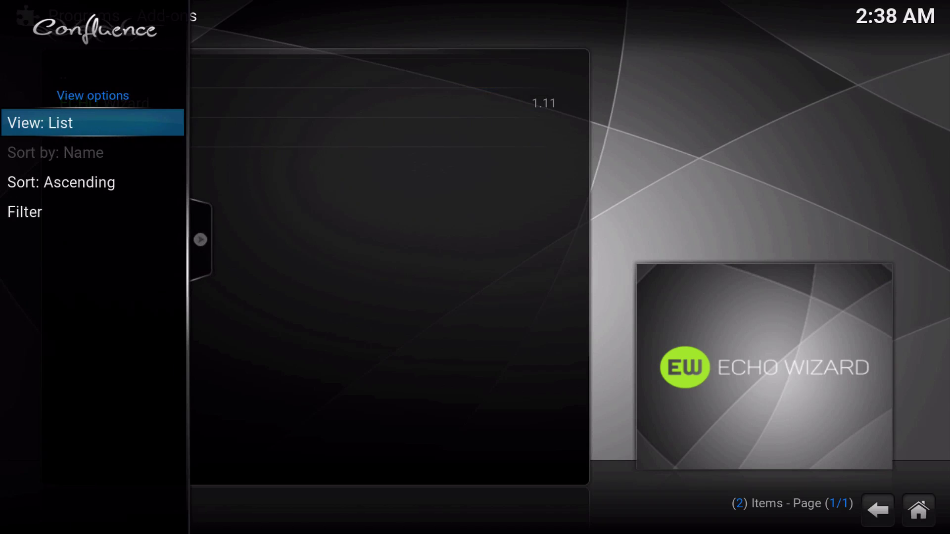
key("Return")
key("Return")
key("Right")
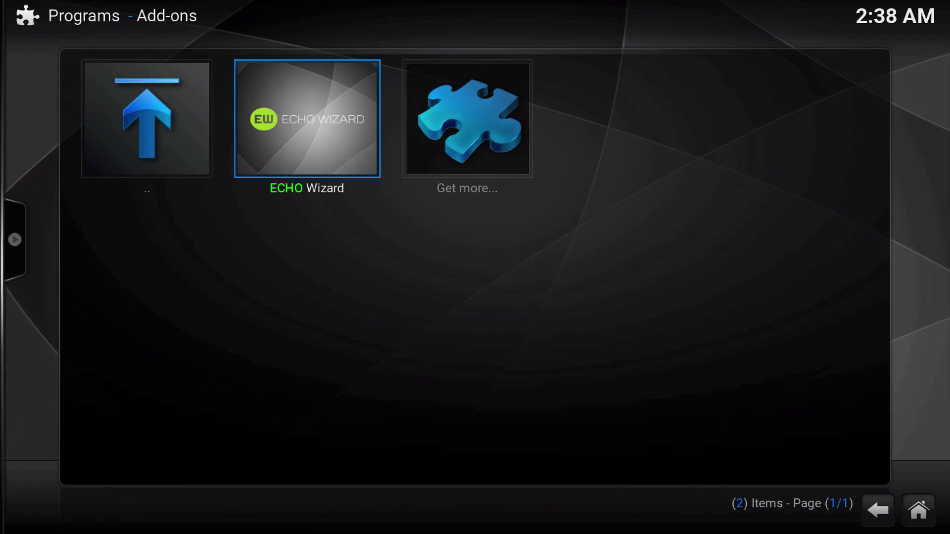
key("Right")
key("Left")
key("Return")
key("Down")
key("Down")
key("Down")
key("Down")
key("Down")
key("Down")
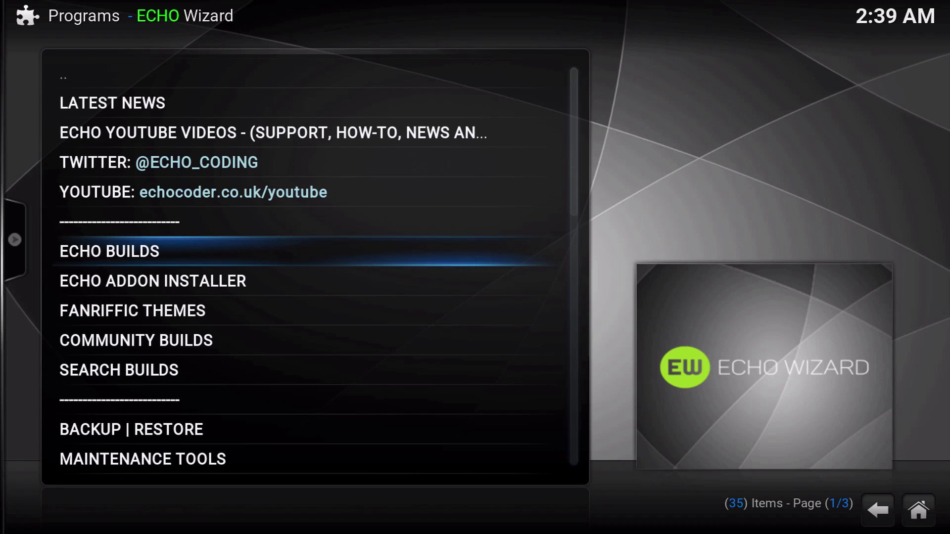
key("Up")
key("Up")
key("Up")
key("Up")
key("Up")
key("Up")
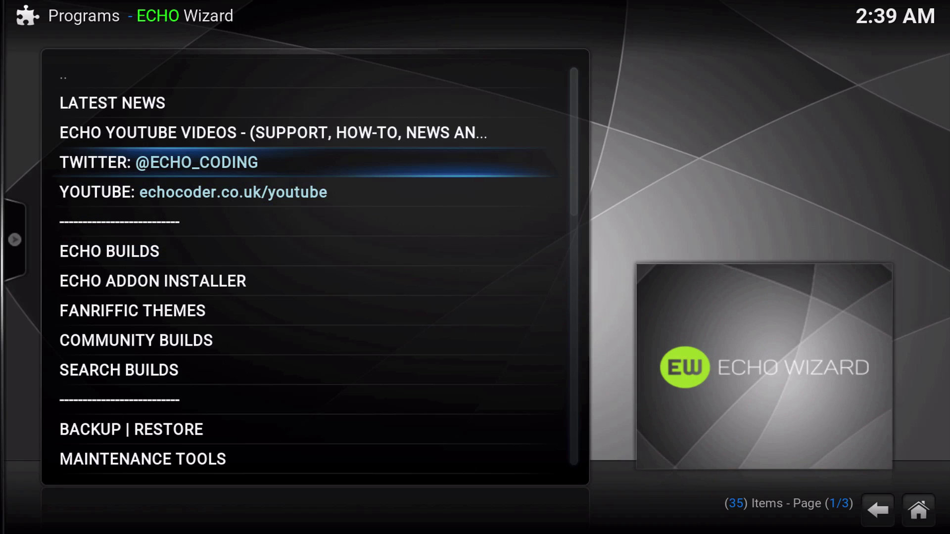
key("Return")
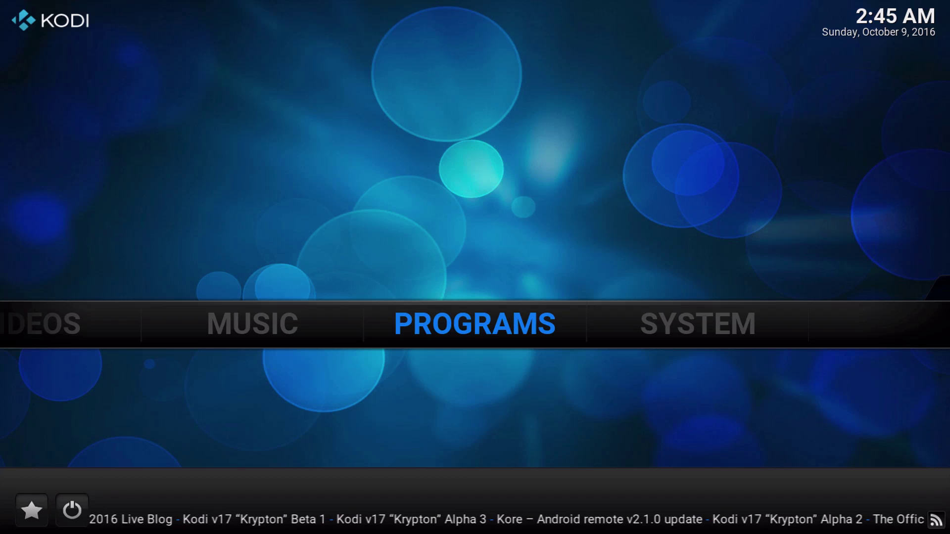
- Relaunch ECHO Wizard from Program add-ons and choose to restore a full backup
key("Return")
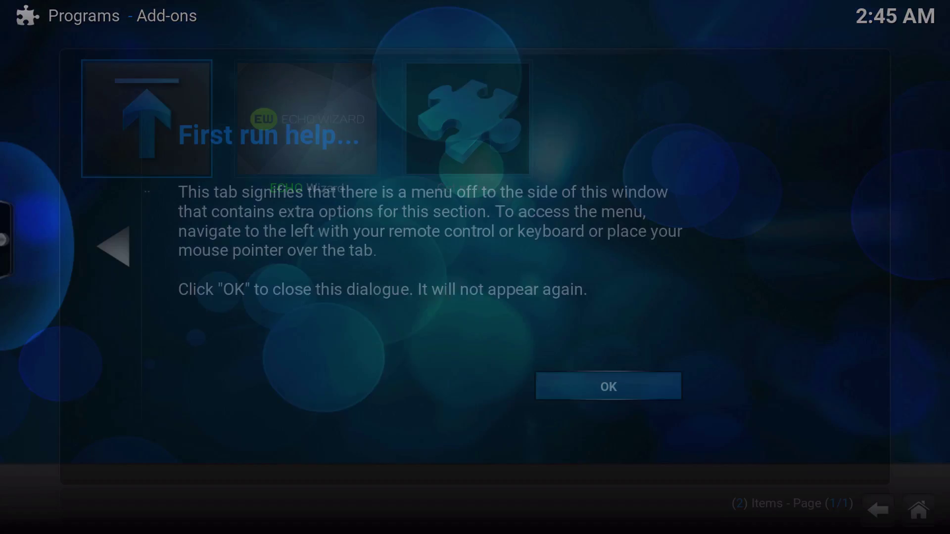
key("Return")
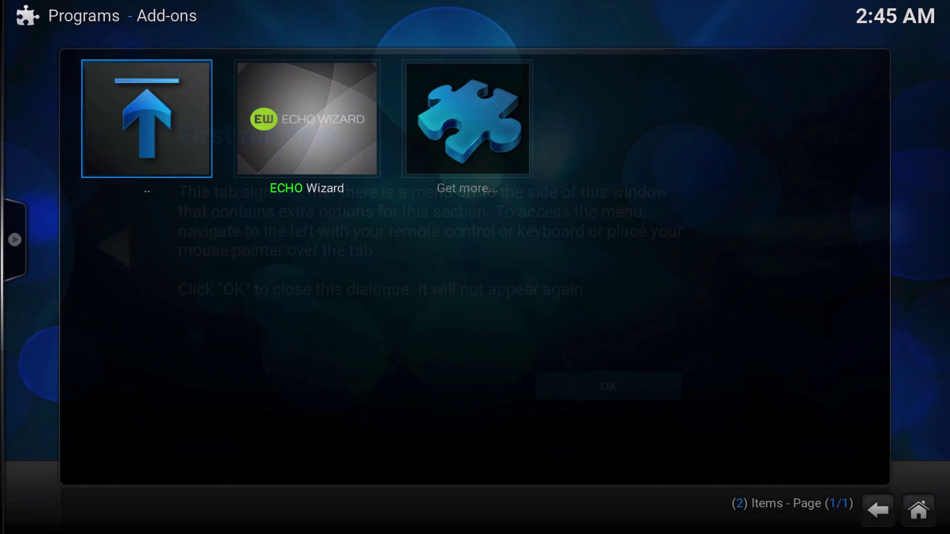
key("Right")
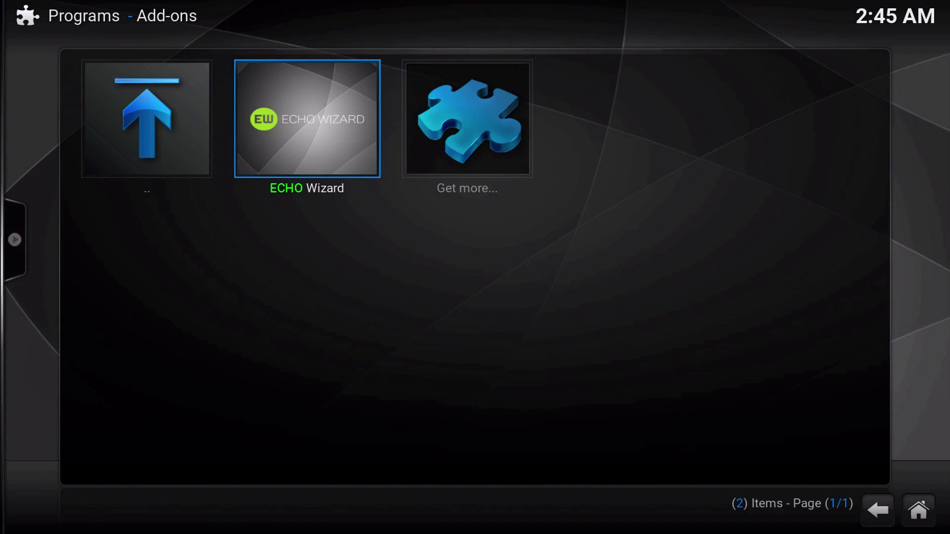
key("Return")
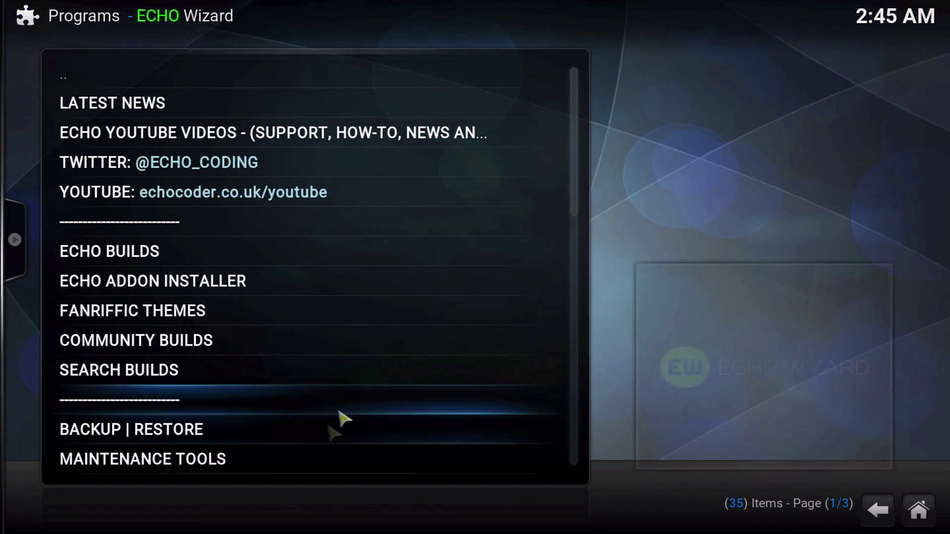
left_click(340, 421)
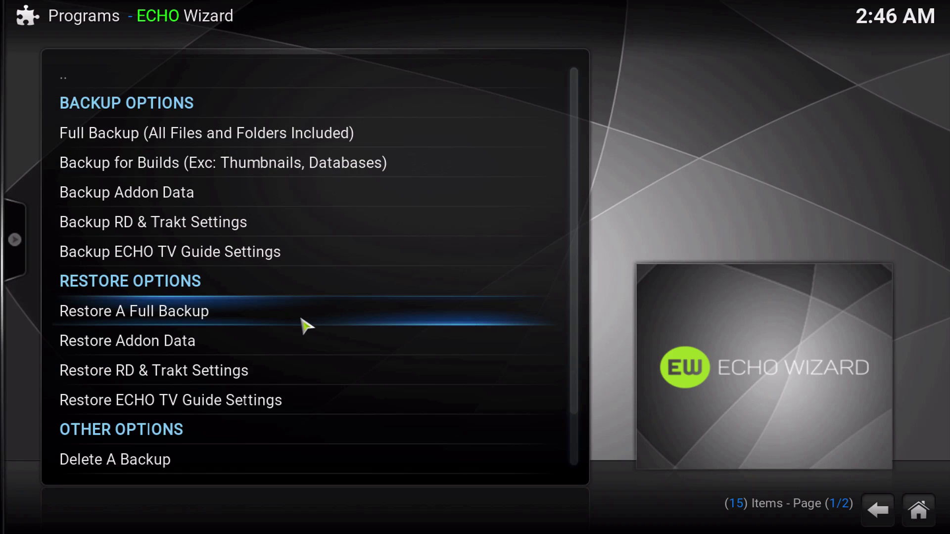
left_click(302, 320)
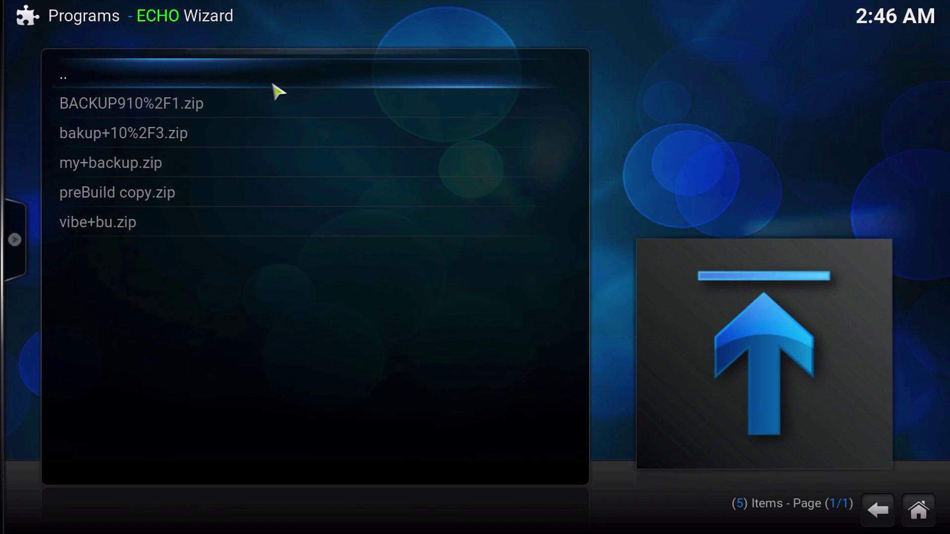
- Back out of the ECHO Wizard menus to the Kodi home screen
left_click(272, 84)
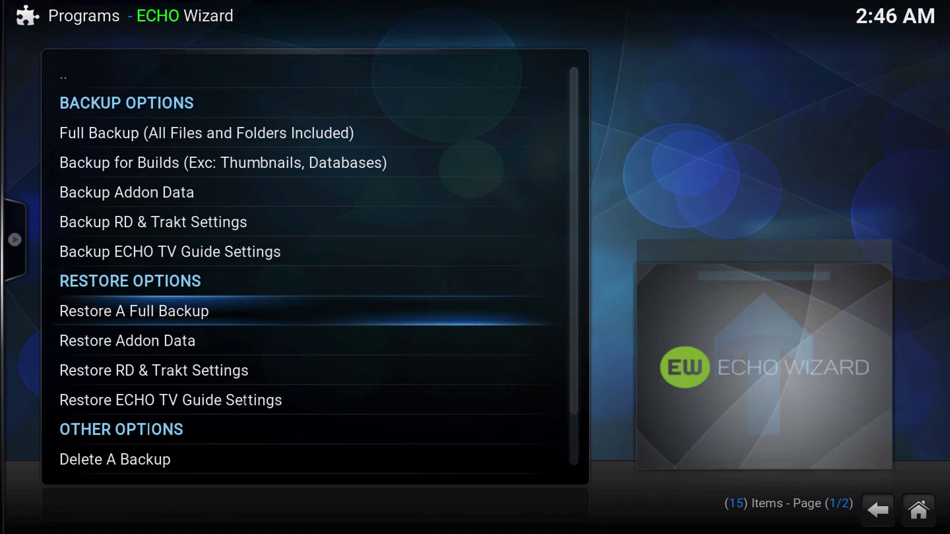
key("Up")
key("Up")
key("Up")
key("Up")
key("Up")
key("Up")
key("Up")
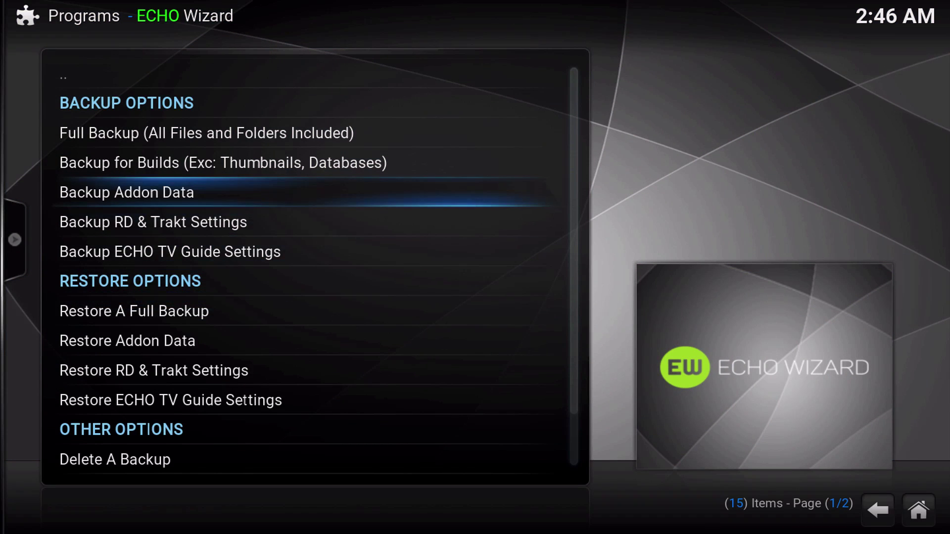
key("Up")
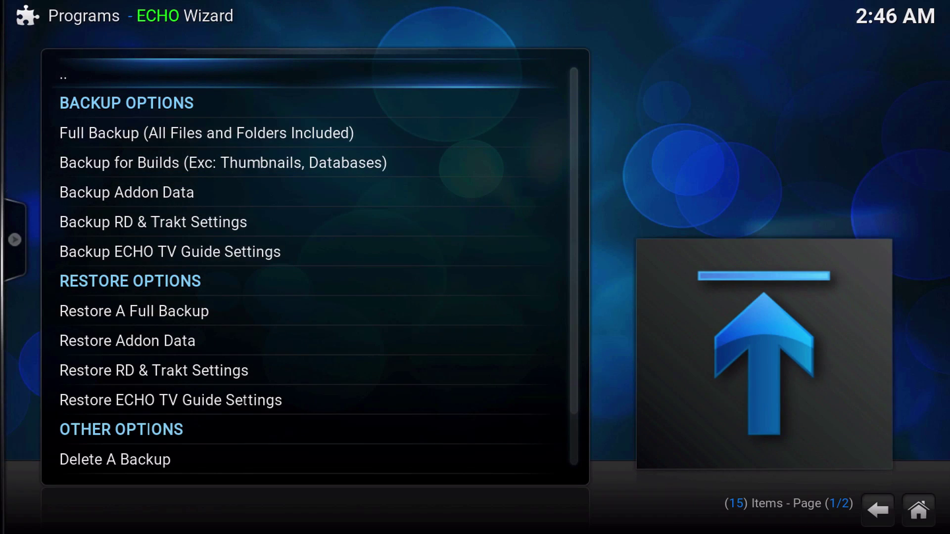
key("Return")
key("Up")
key("Up")
key("Up")
key("Up")
key("Up")
key("Up")
key("Up")
key("Up")
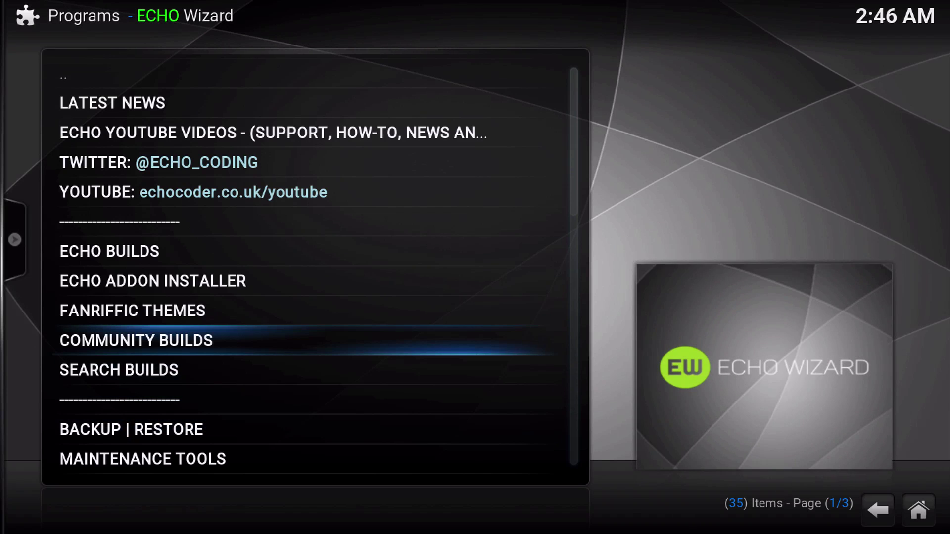
key("Up")
key("Up")
key("Up")
key("Up")
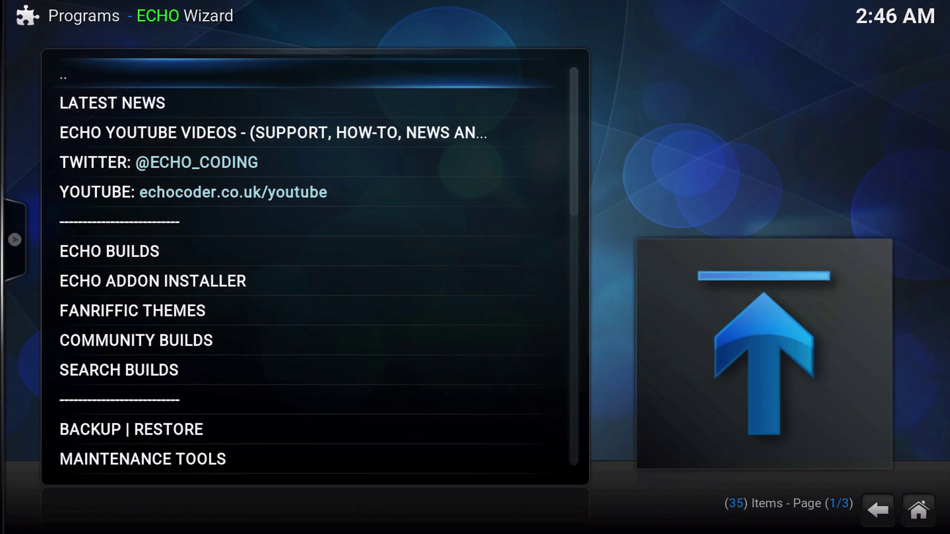
key("Return")
key("Escape")
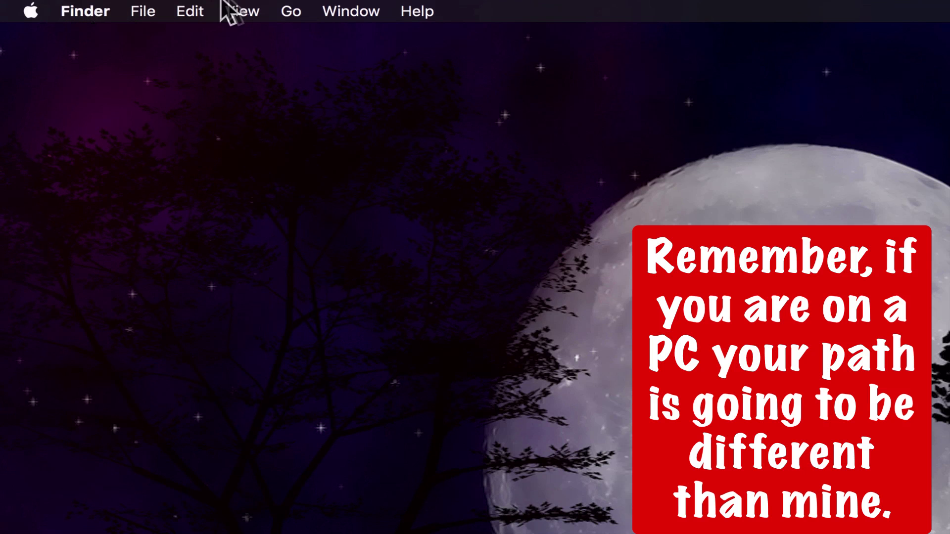
- In Finder, browse from the home folder to Library > Application Support > Kodi
left_click(292, 11)
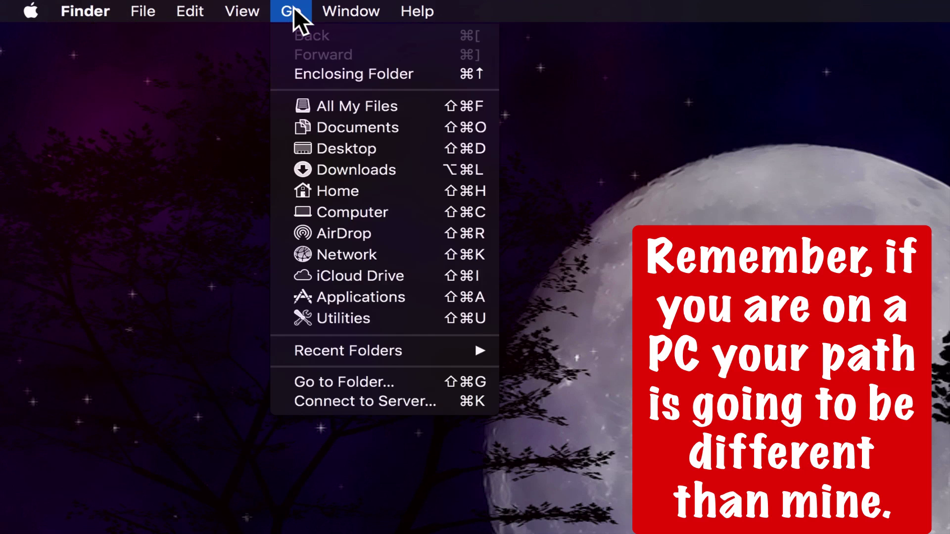
left_click(336, 191)
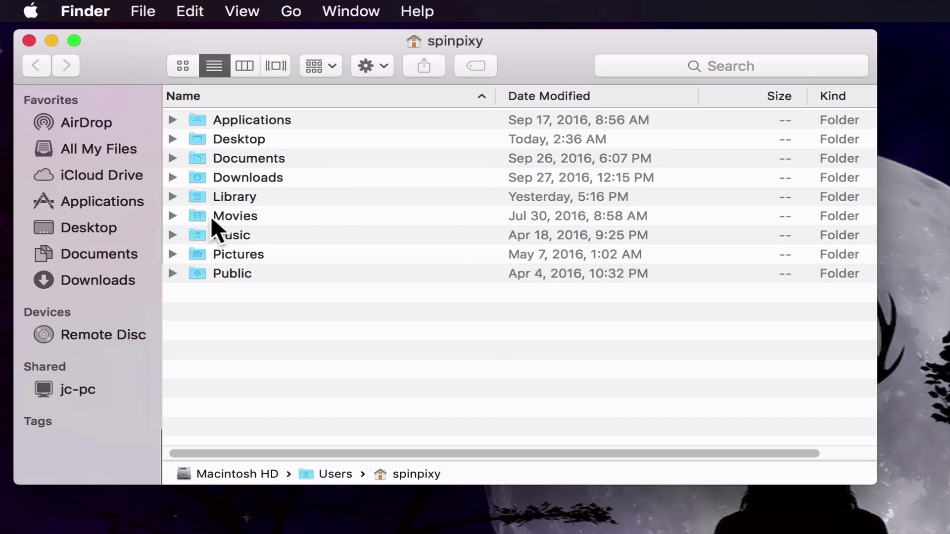
double_click(237, 198)
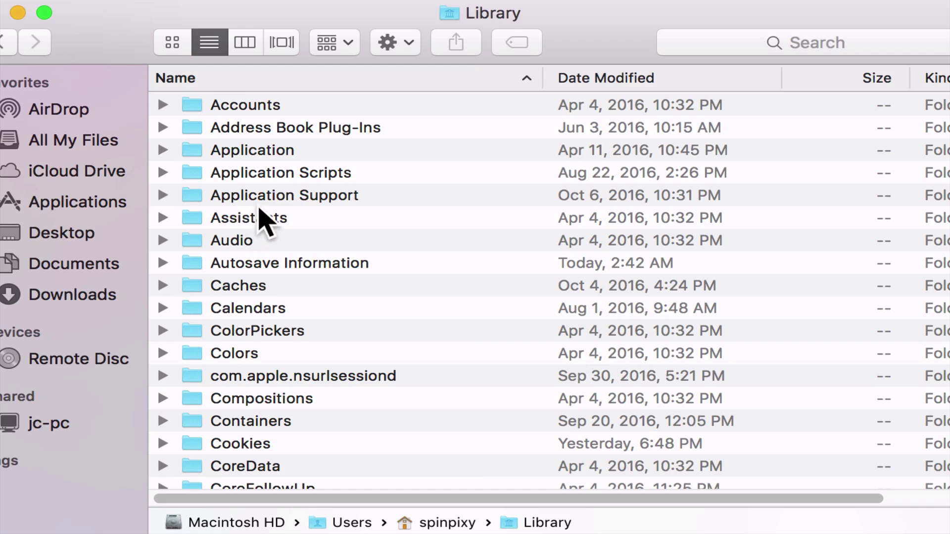
double_click(261, 197)
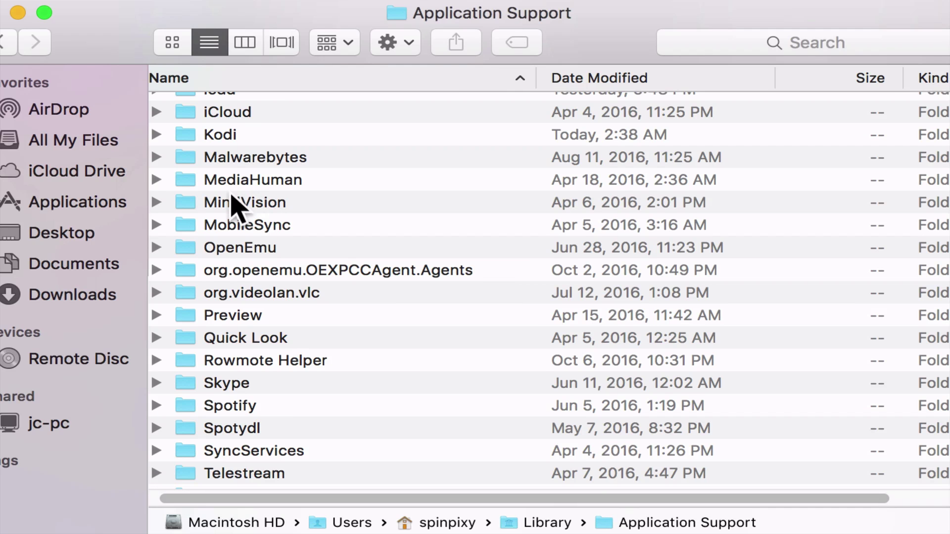
double_click(219, 132)
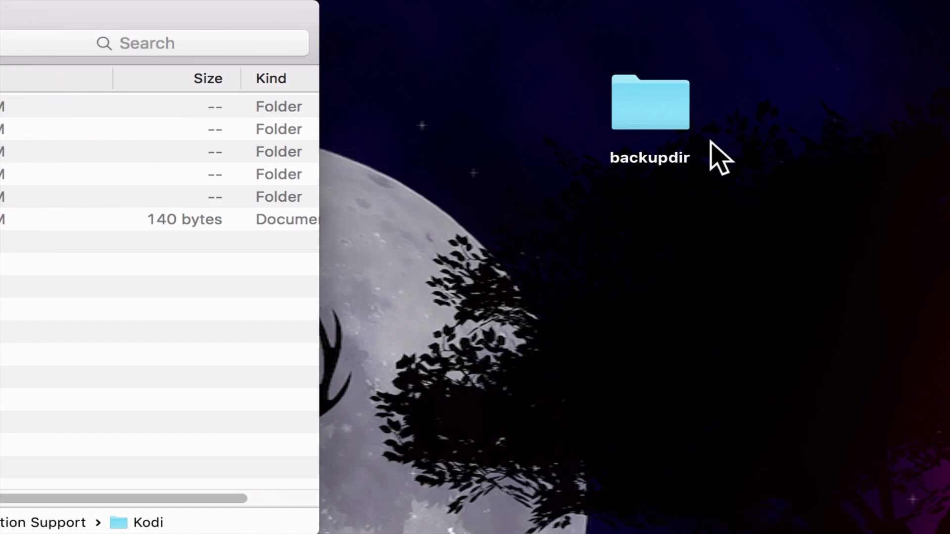
- Move the desktop backupdir folder into the Kodi folder, replacing the older copy
left_click(633, 115)
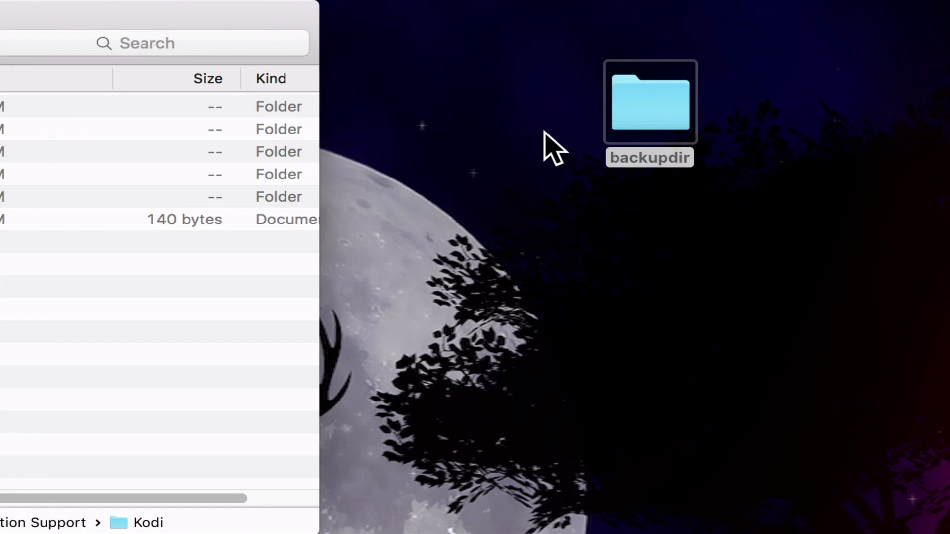
left_click_drag(659, 120, 0, 198)
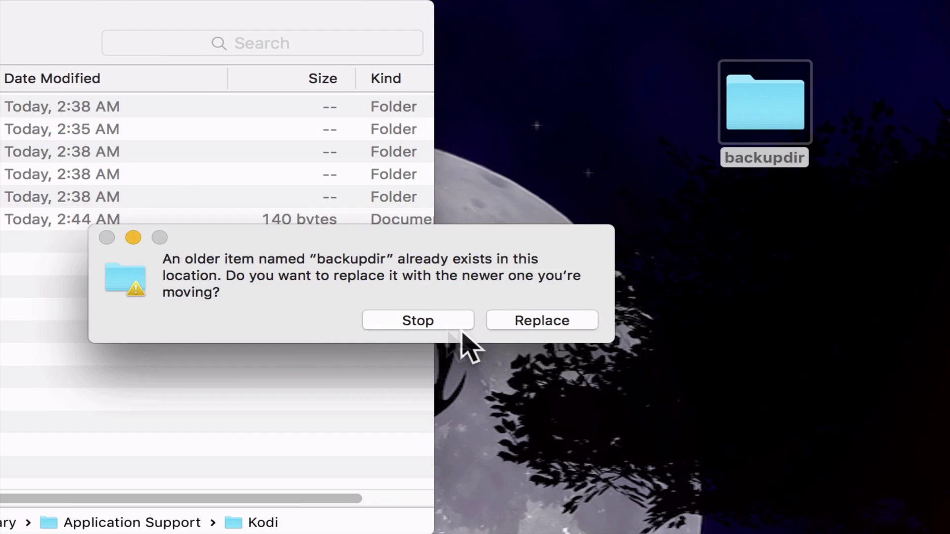
left_click(533, 320)
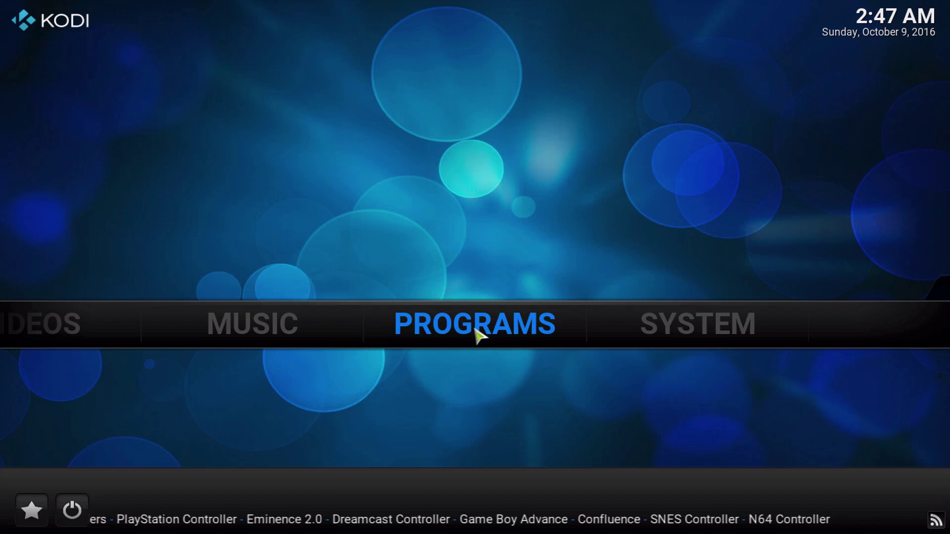
- Launch the ECHO Wizard add-on from Programs, dismissing the first-run help message
left_click(477, 337)
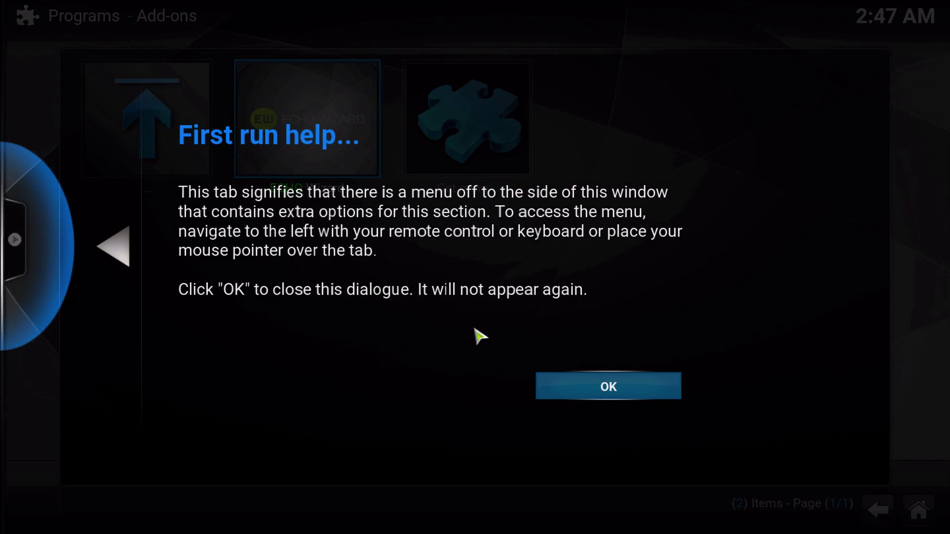
key("Return")
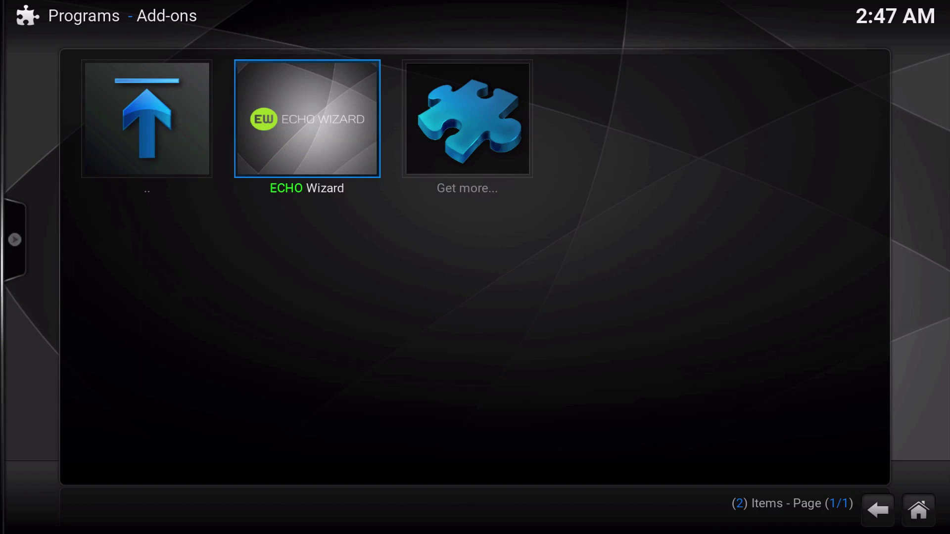
key("Return")
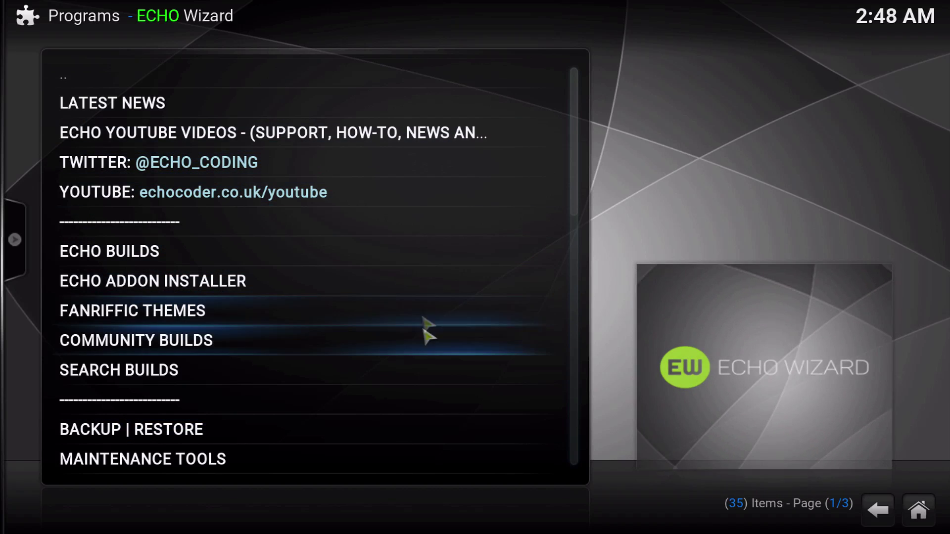
- Restore a full backup from backup.zip, confirming and acknowledging the success message
left_click(422, 442)
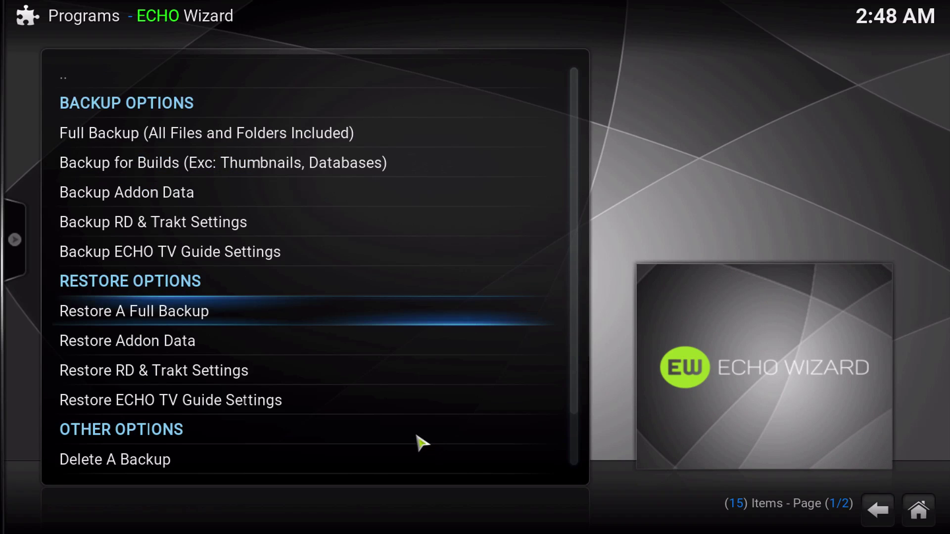
left_click(394, 317)
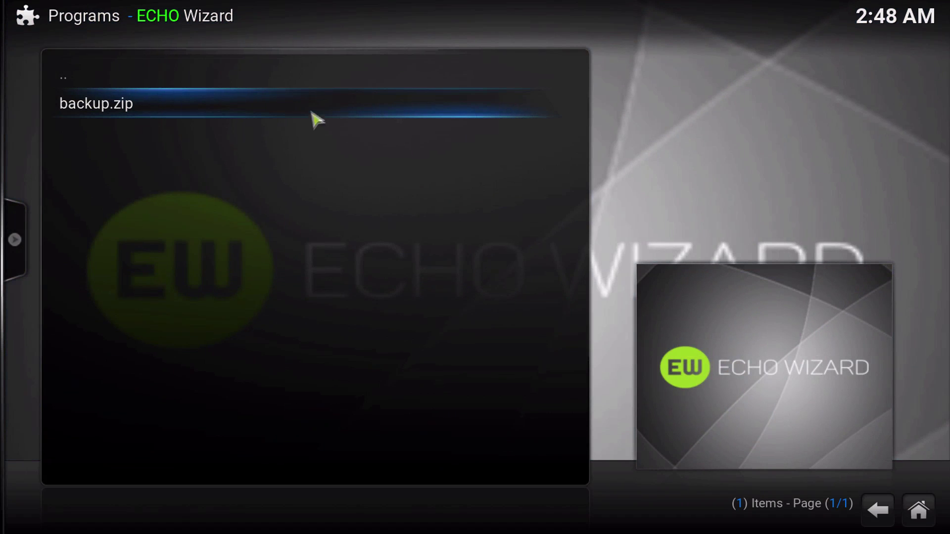
left_click(312, 110)
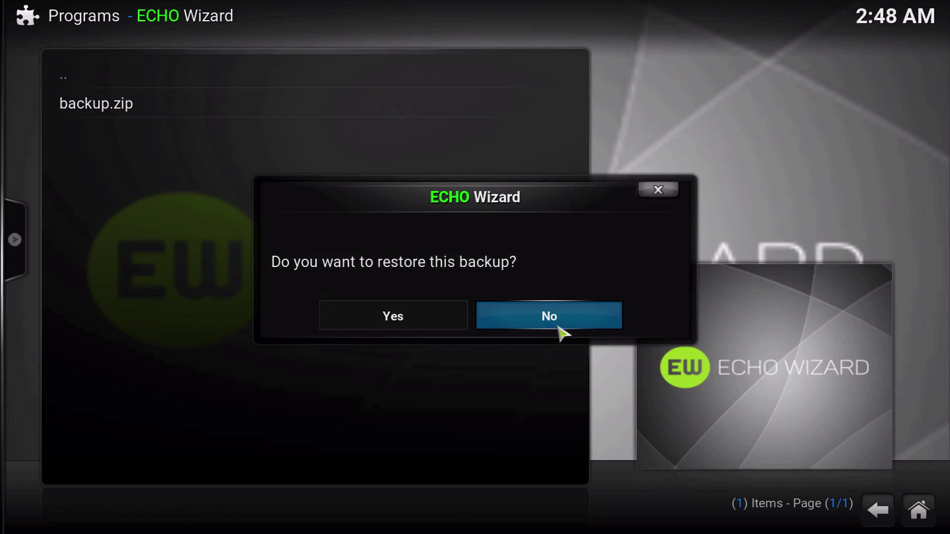
left_click(448, 323)
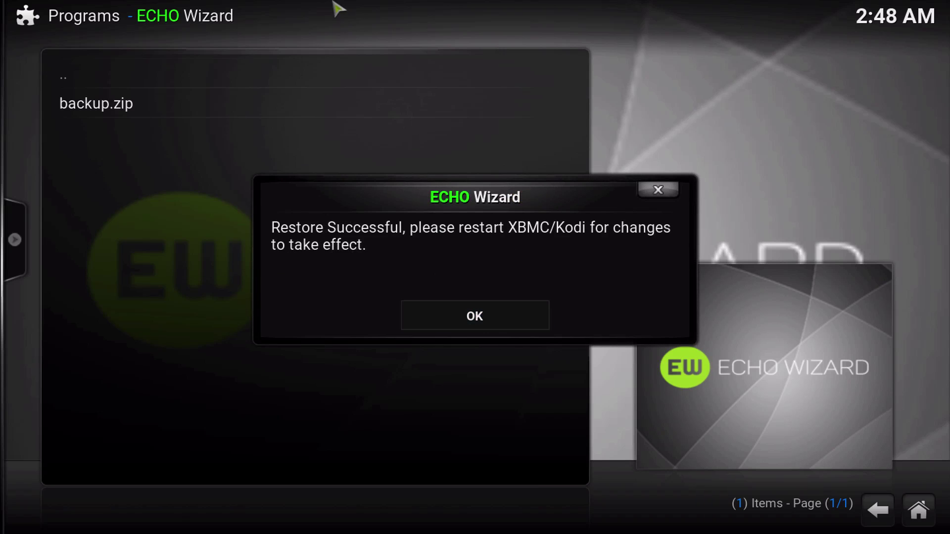
left_click(469, 317)
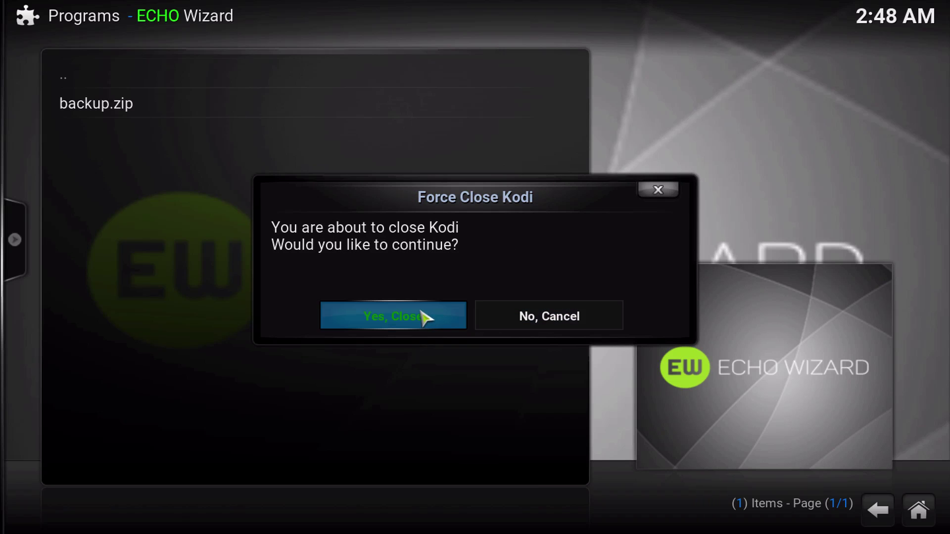
- Force close Kodi, then check the 52 restored video add-ons and return home
left_click(423, 317)
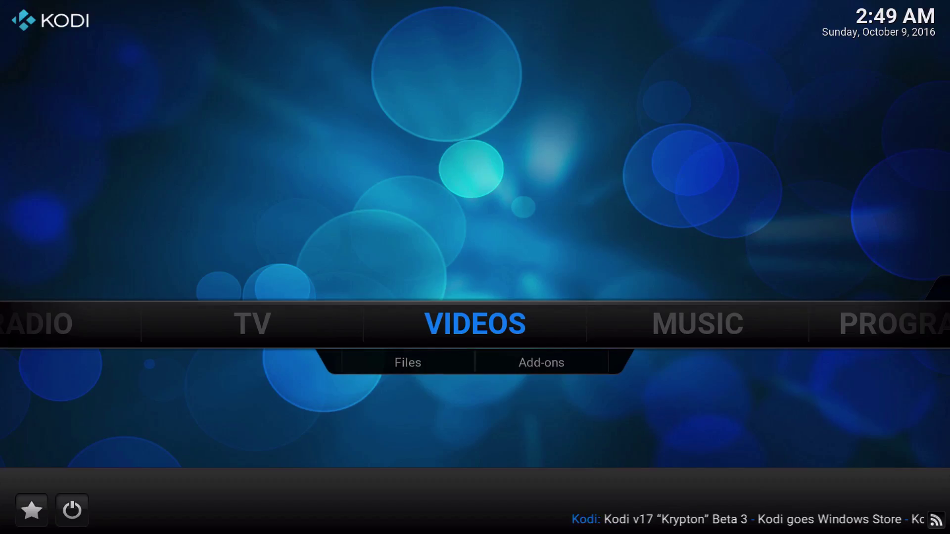
key("Return")
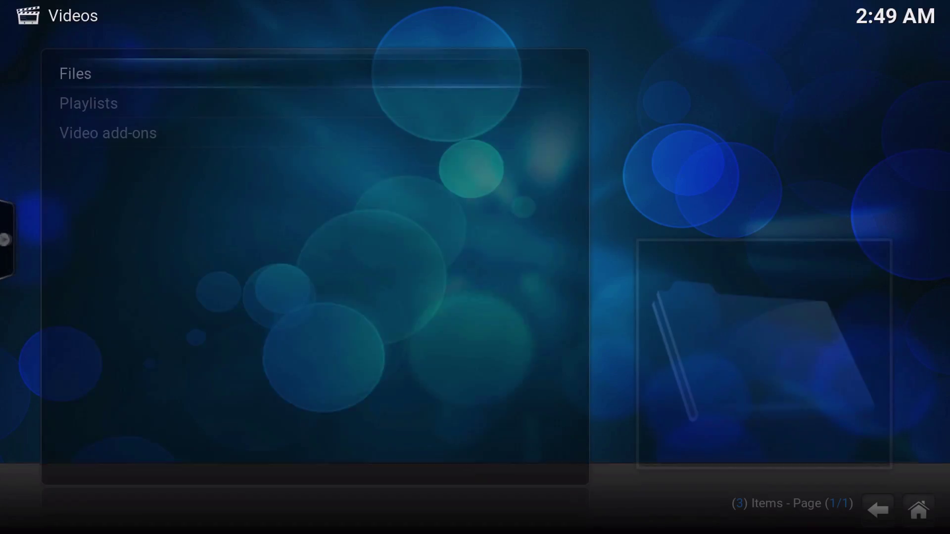
key("Down")
key("Down")
key("Return")
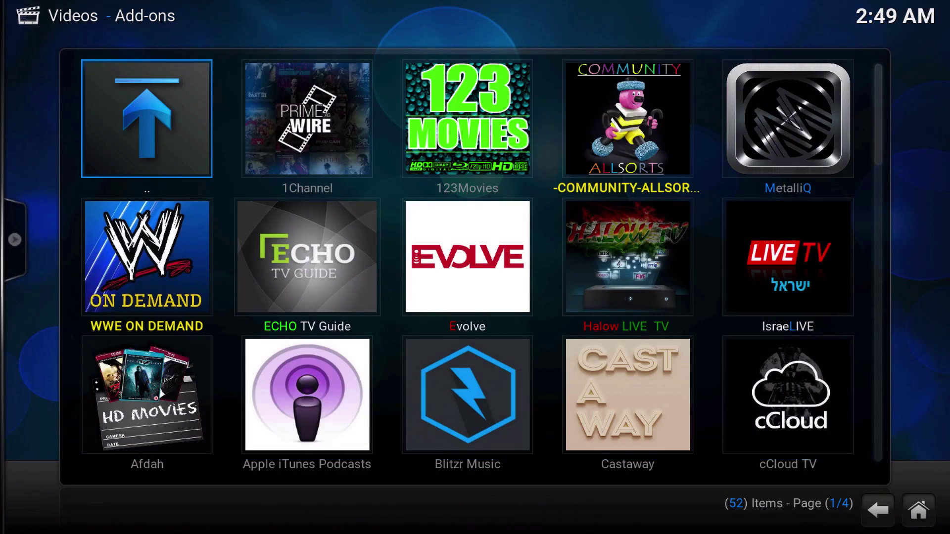
key("Down")
key("Down")
key("Down")
key("Down")
key("Down")
key("Down")
key("Down")
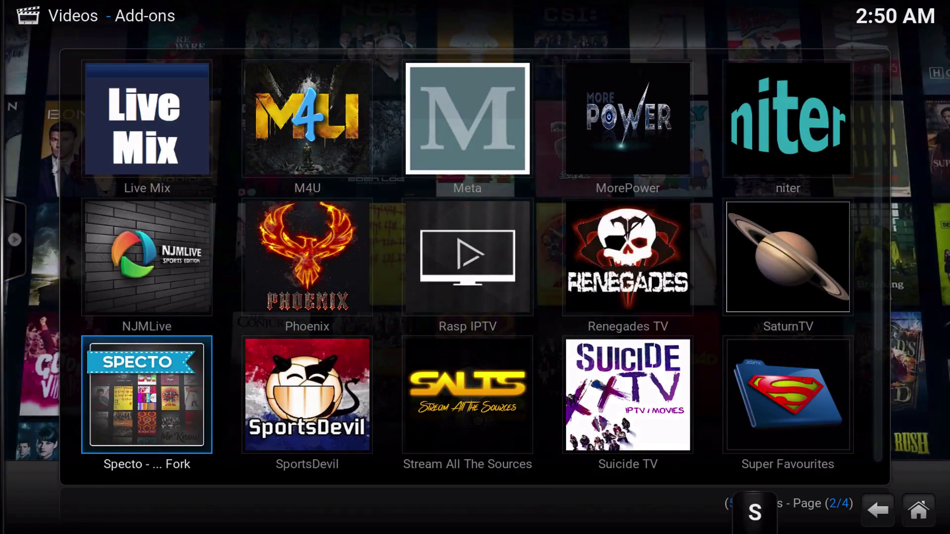
key("Escape")
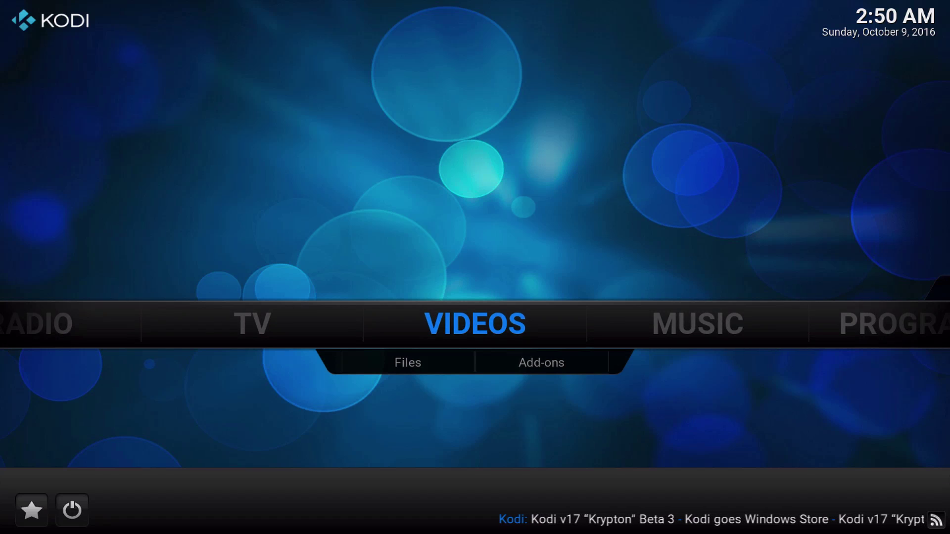